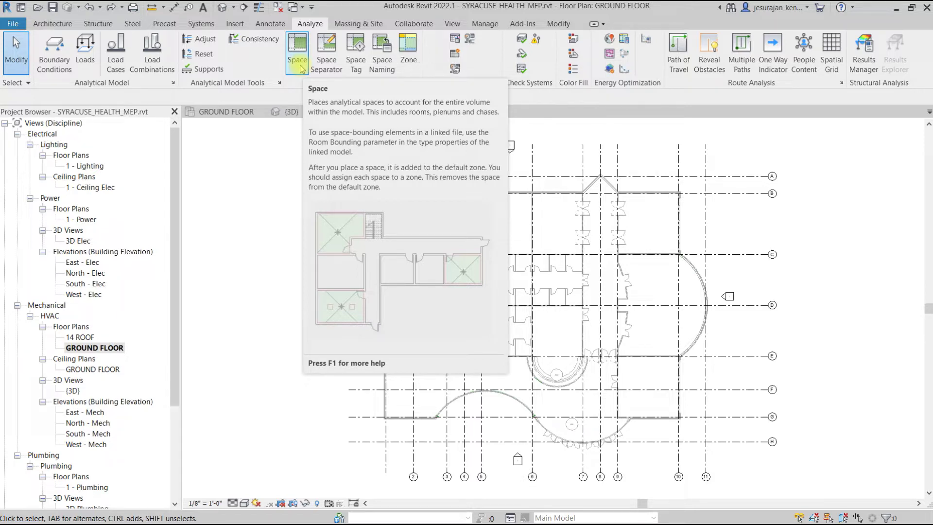
# Examine the Space placement options for upper limit, offset, tag orientation and space choice, then leave the command
pyautogui.click(298, 62)
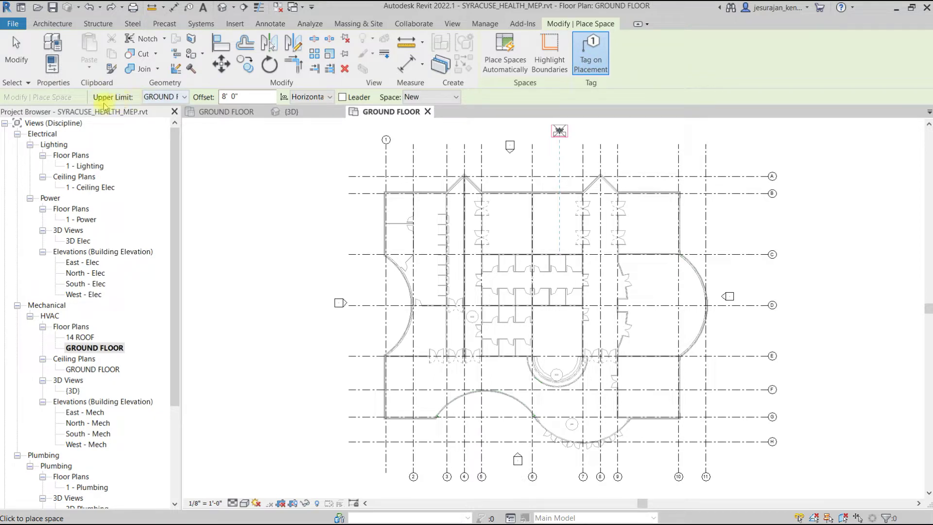
pyautogui.click(169, 99)
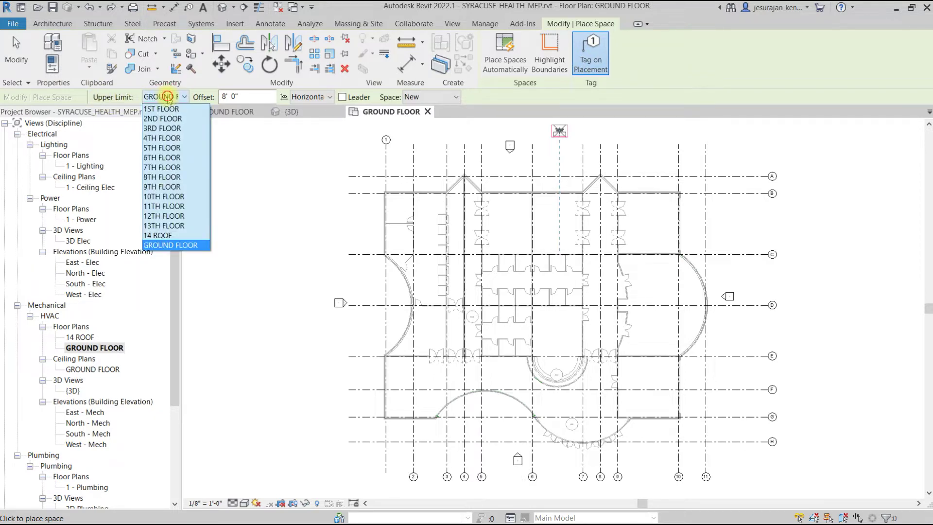
pyautogui.click(169, 99)
pyautogui.press('Tab')
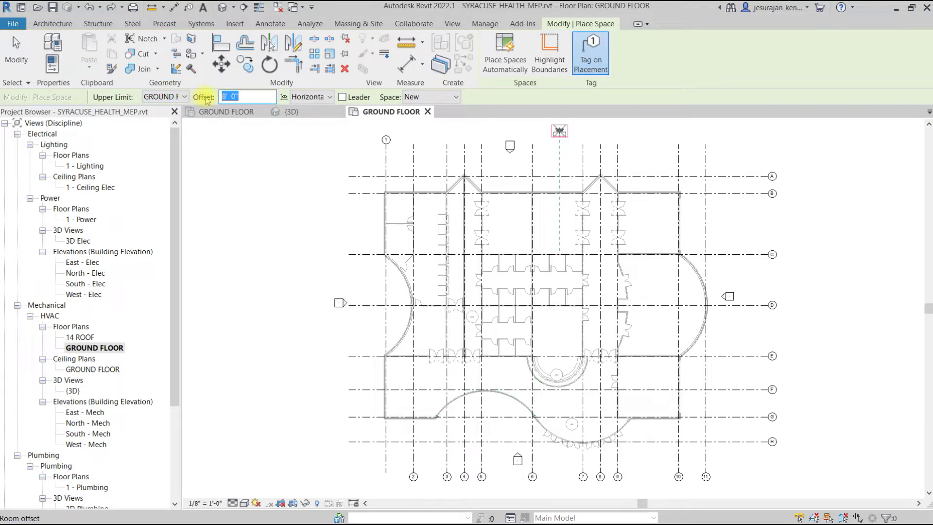
pyautogui.click(311, 97)
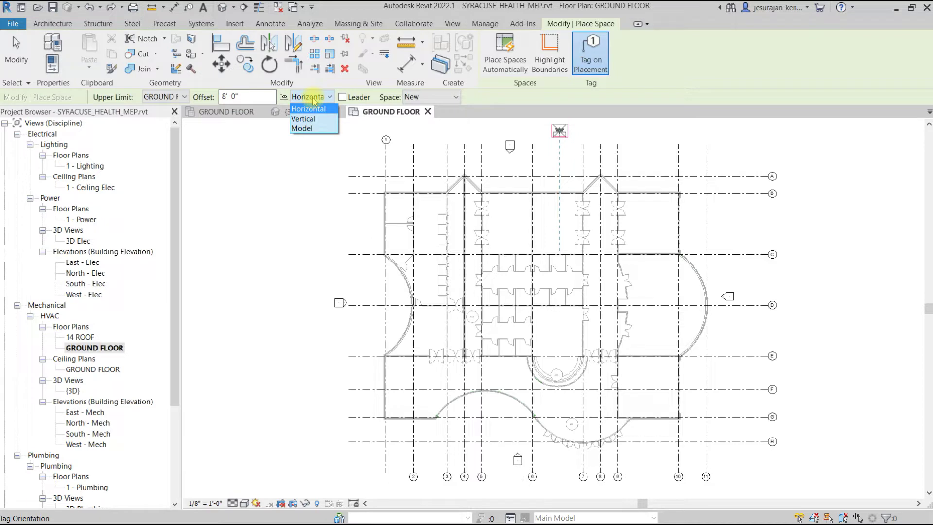
pyautogui.click(313, 101)
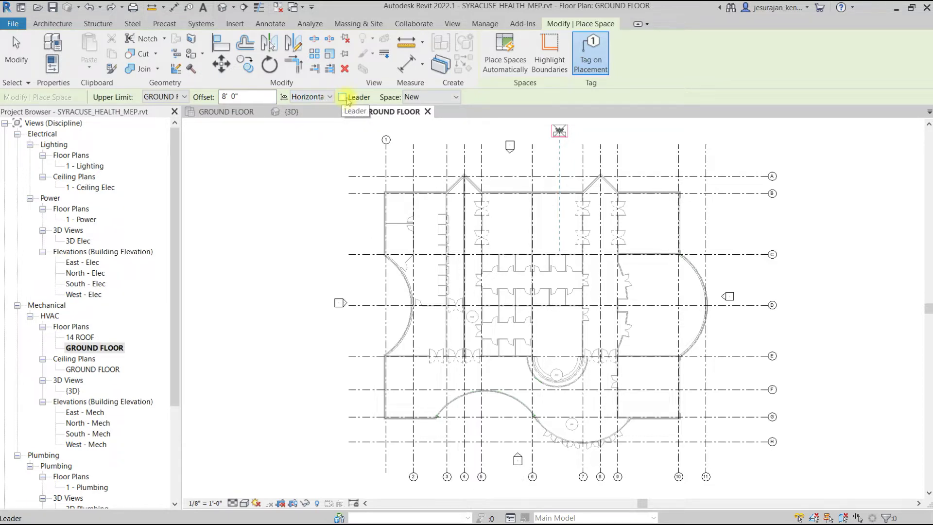
pyautogui.click(434, 98)
pyautogui.click(427, 99)
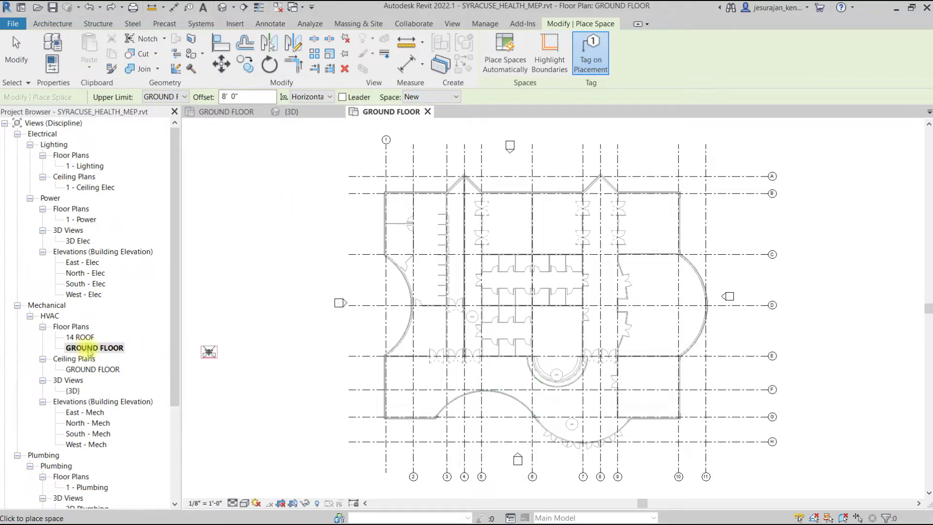
pyautogui.click(110, 349)
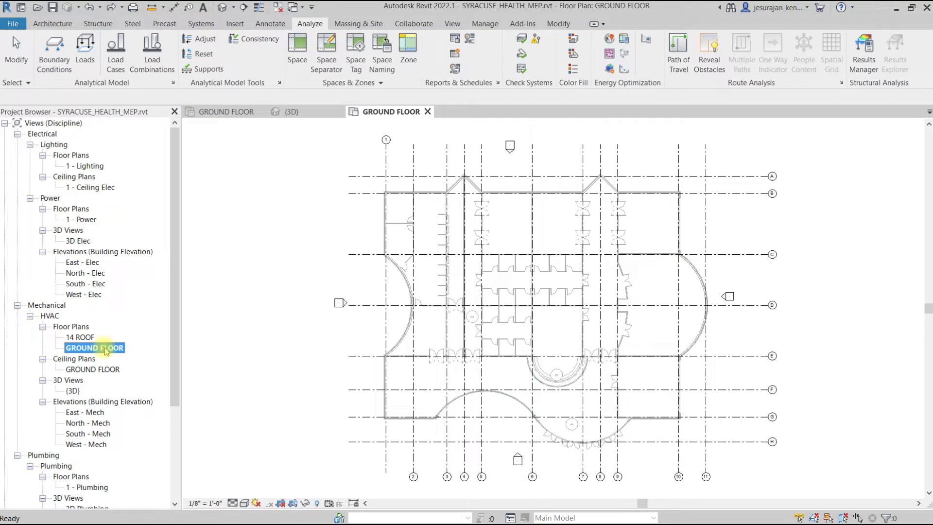
pyautogui.press('Escape')
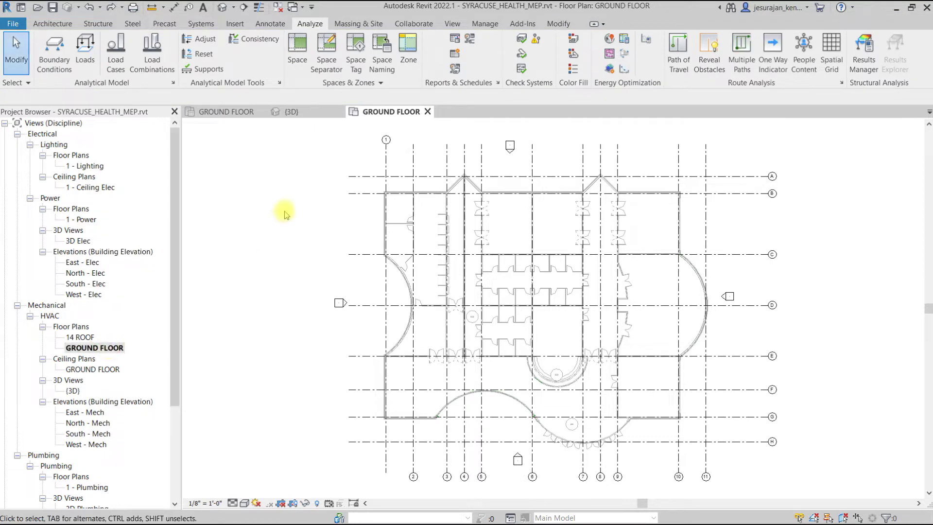
# Place a tagged space in the ground-floor room between grids 5 and 6 and grids B and C
pyautogui.click(297, 73)
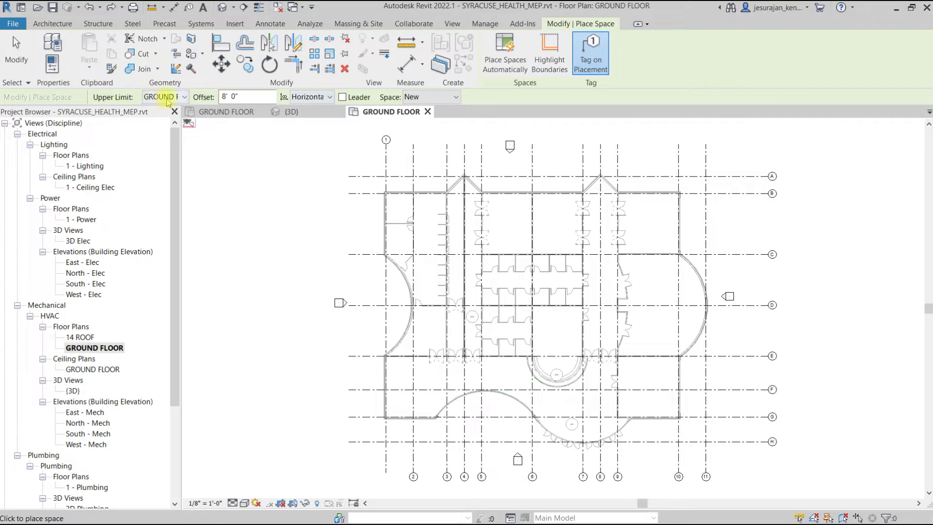
pyautogui.click(239, 96)
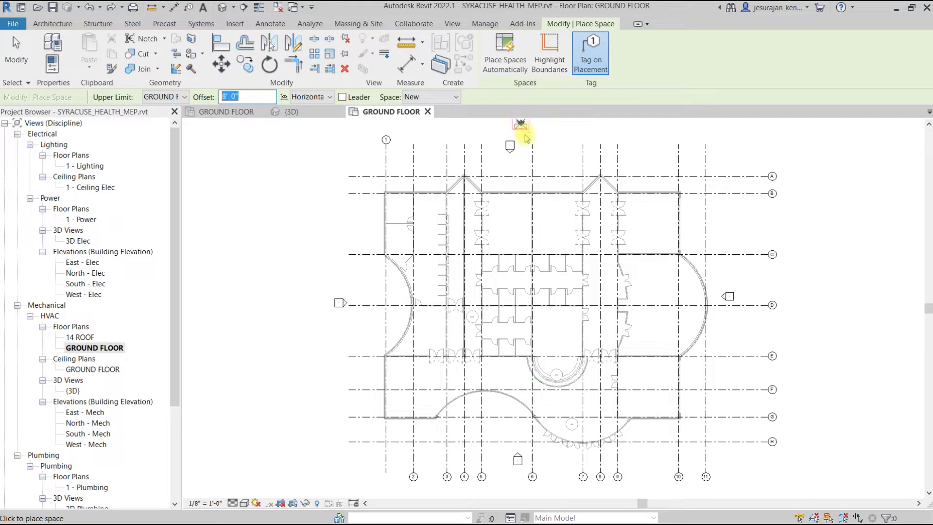
pyautogui.scroll(1, 511, 221)
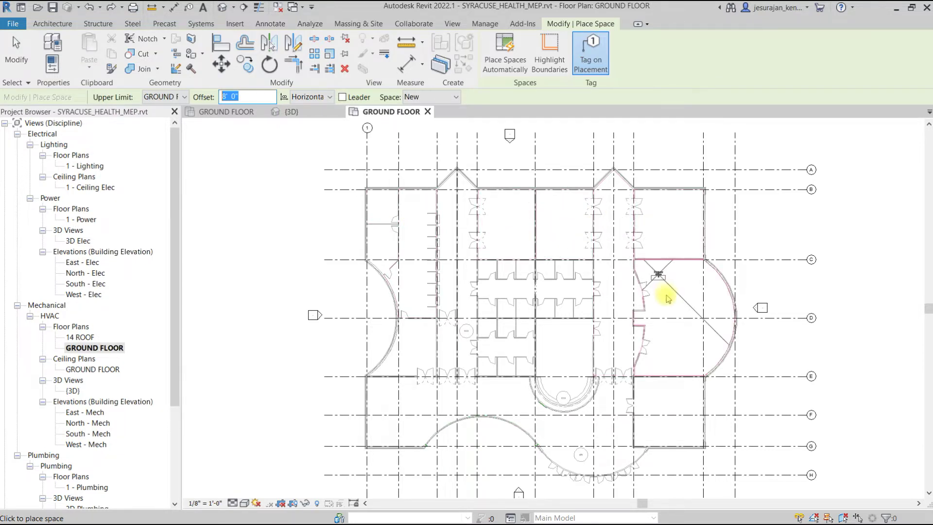
pyautogui.scroll(5, 519, 223)
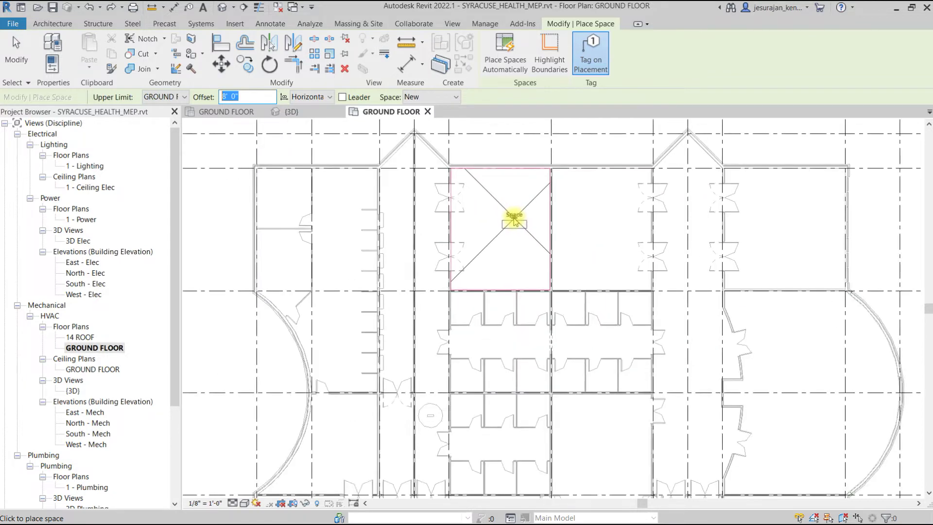
pyautogui.moveTo(495, 232); pyautogui.dragTo(492, 282, button='middle')
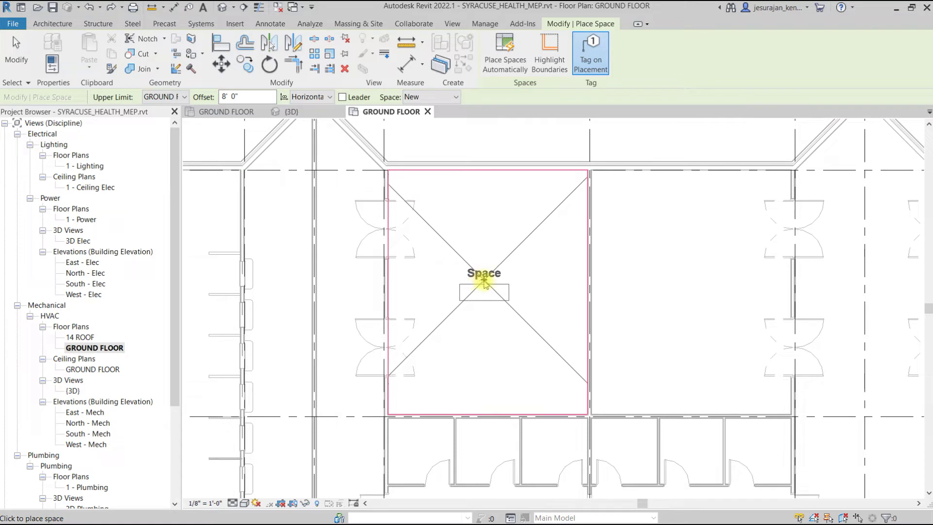
pyautogui.click(483, 280)
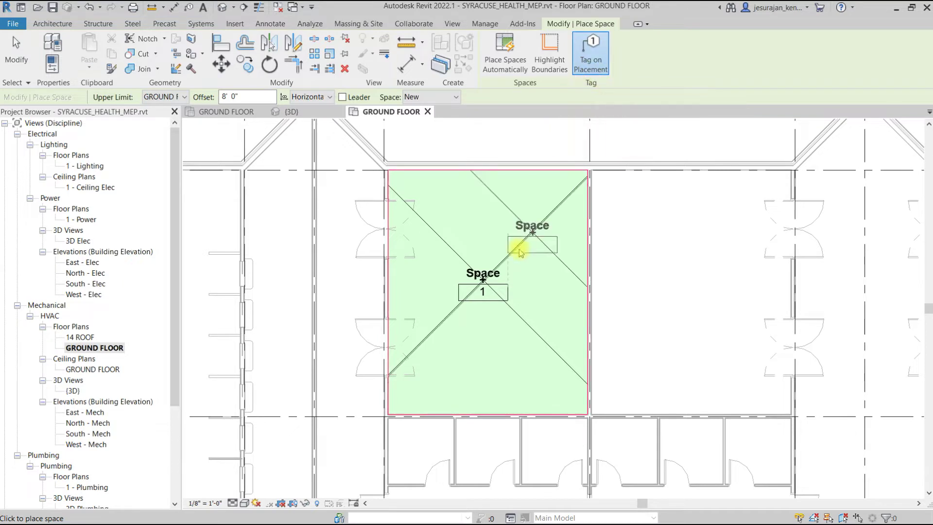
pyautogui.press('Escape')
pyautogui.press('Escape')
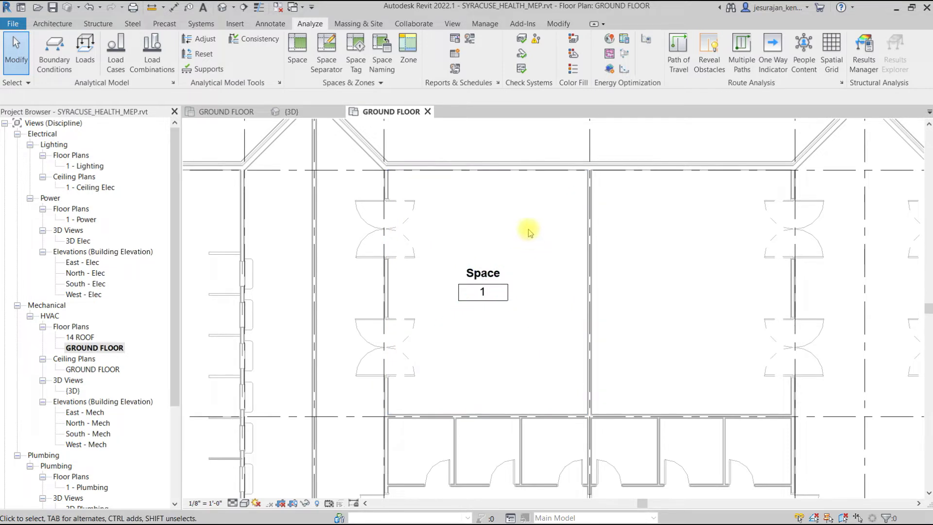
# Apply Space Naming to transfer both names and numbers from the rooms to the spaces on all levels
pyautogui.click(386, 64)
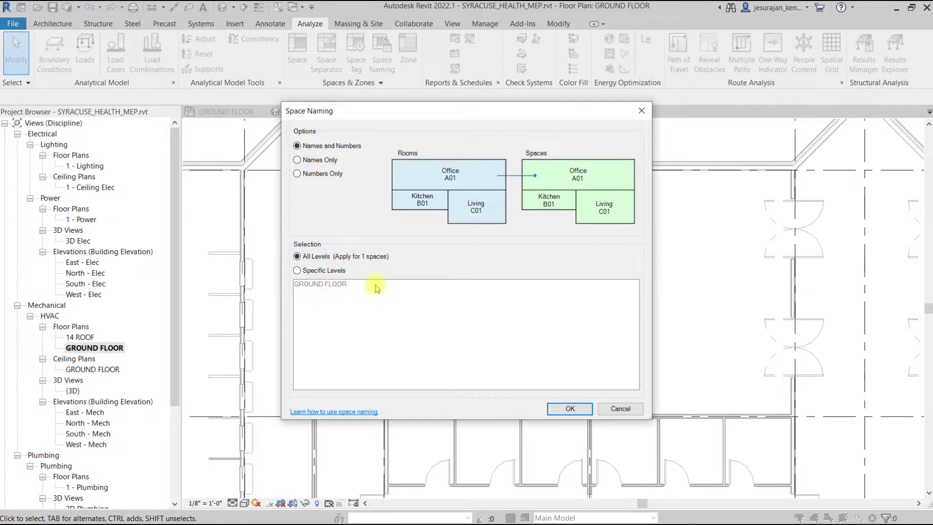
pyautogui.moveTo(441, 117); pyautogui.dragTo(195, 43)
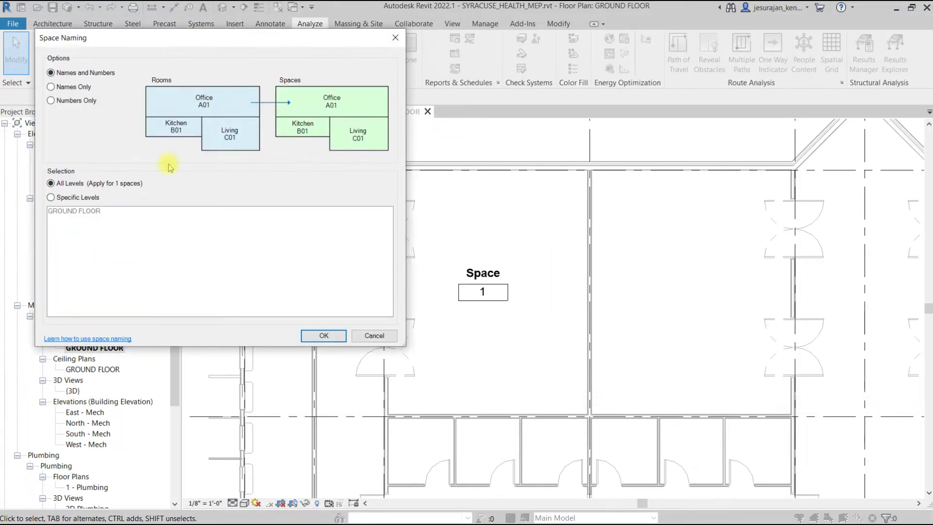
pyautogui.click(323, 336)
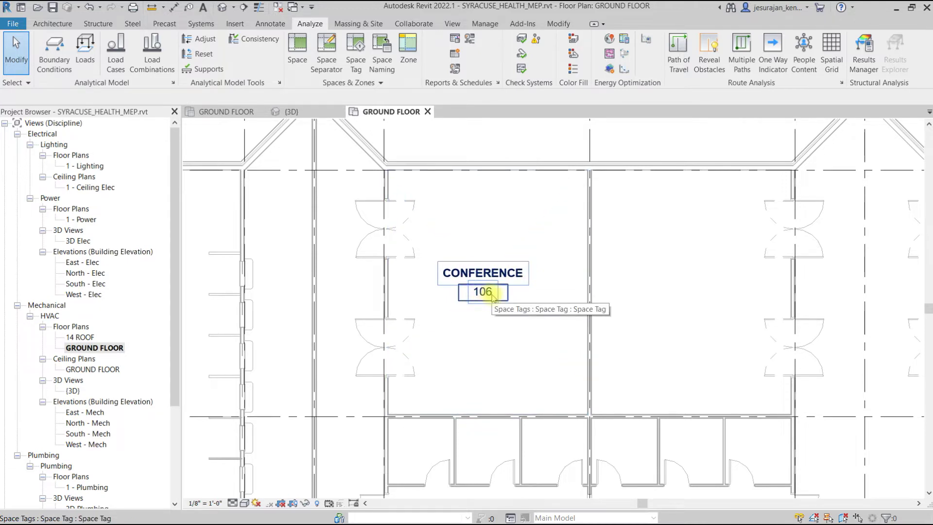
# Open the default 3D view and hide the linked architectural Revit model in it
pyautogui.scroll(-2, 492, 297)
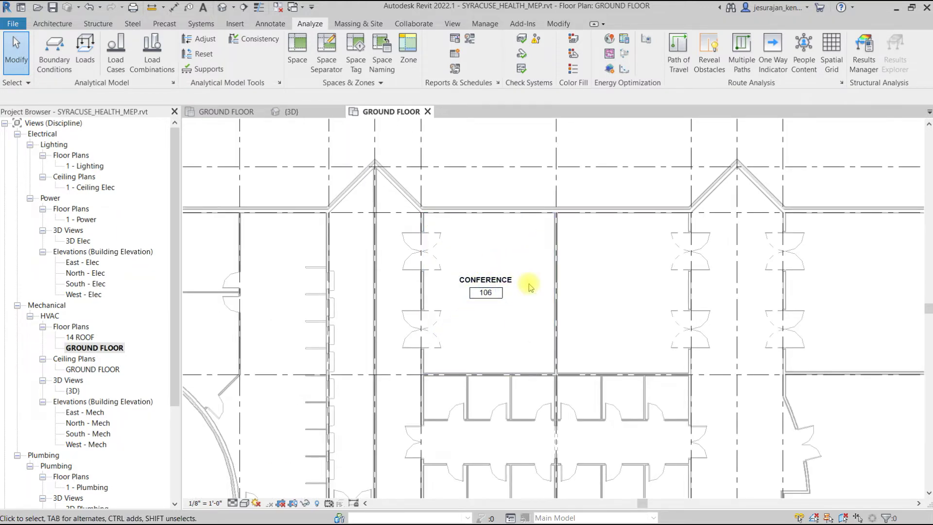
pyautogui.scroll(-4, 528, 286)
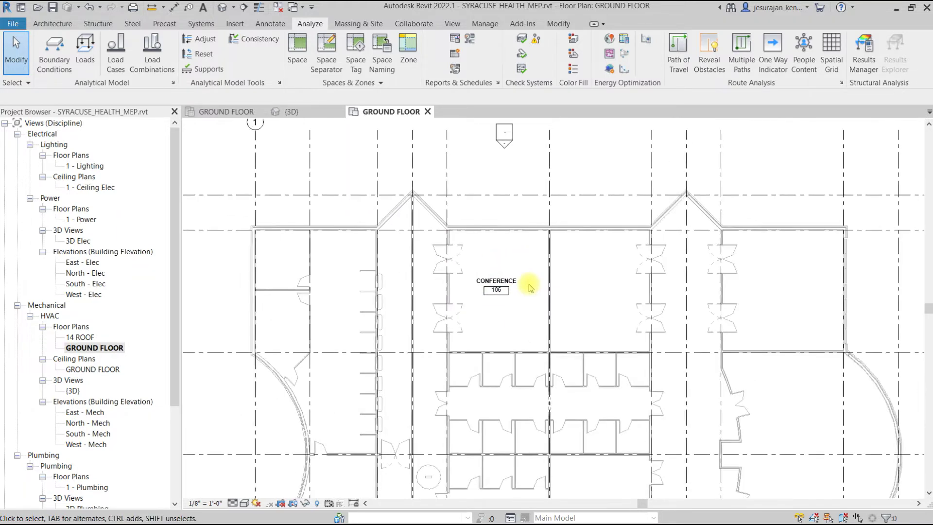
pyautogui.moveTo(529, 287); pyautogui.dragTo(503, 224, button='middle')
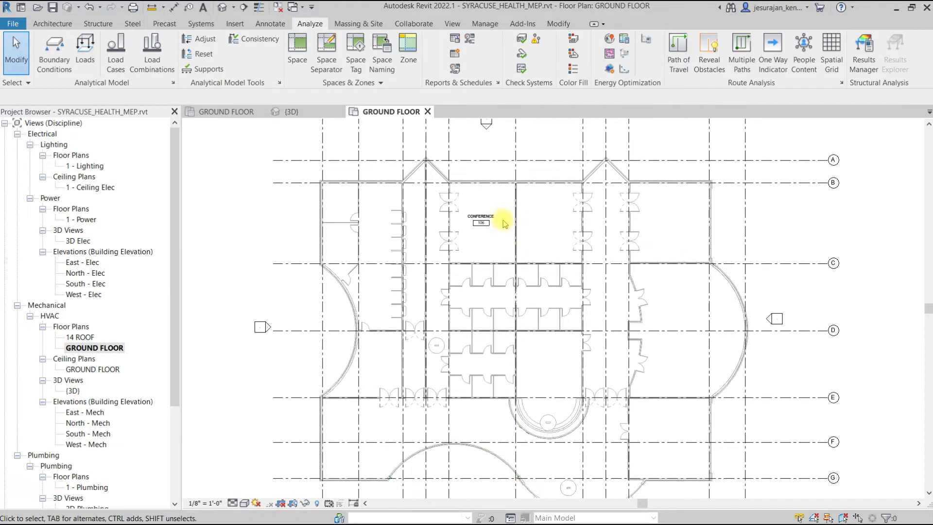
pyautogui.click(221, 8)
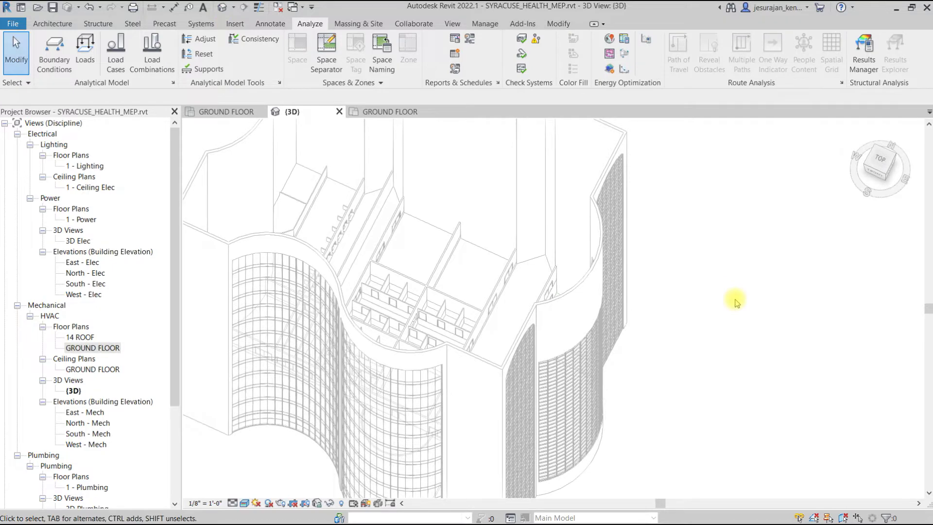
pyautogui.keyDown('shift'); pyautogui.moveTo(743, 345); pyautogui.dragTo(724, 265, button='middle'); pyautogui.keyUp('shift')
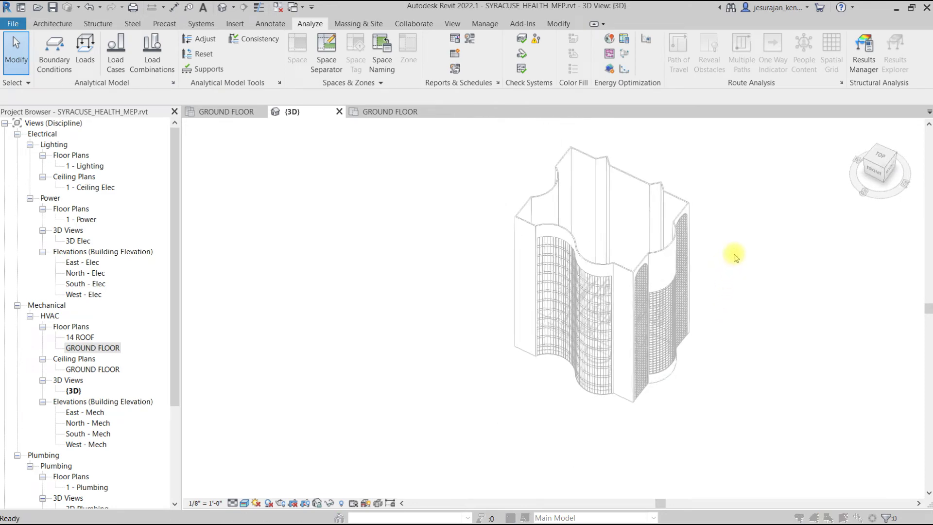
pyautogui.press('v')
pyautogui.press('v')
pyautogui.click(557, 111)
pyautogui.click(277, 161)
pyautogui.click(277, 161)
pyautogui.click(523, 430)
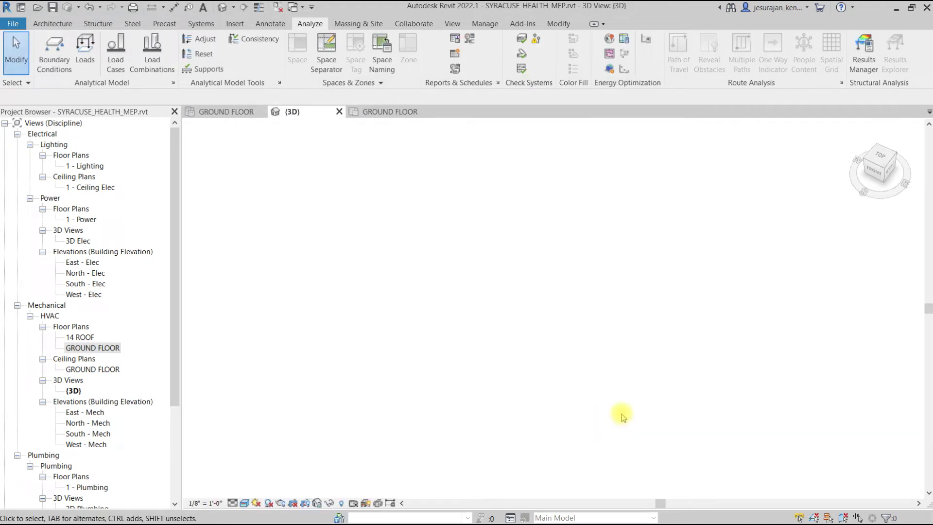
# Window-select across the whole 3D view to check for space elements
pyautogui.moveTo(736, 157); pyautogui.dragTo(275, 413)
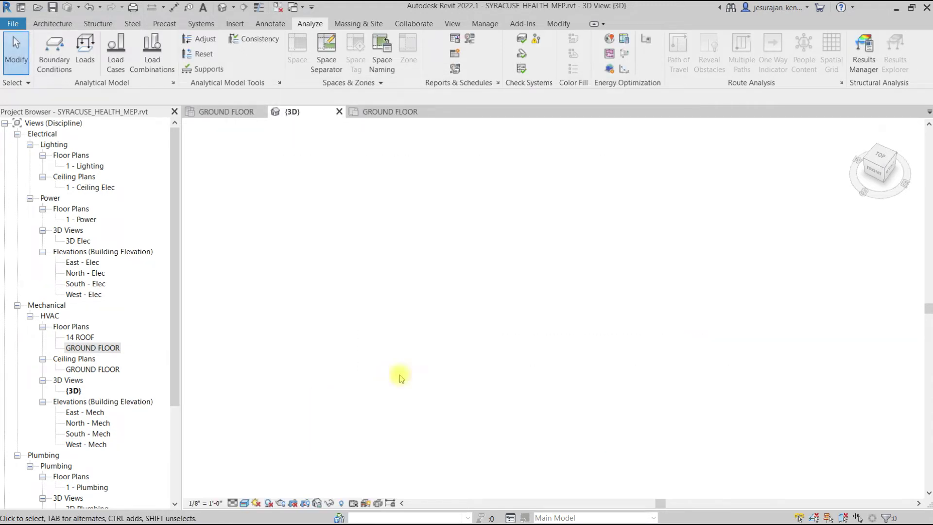
pyautogui.moveTo(780, 143); pyautogui.dragTo(271, 413)
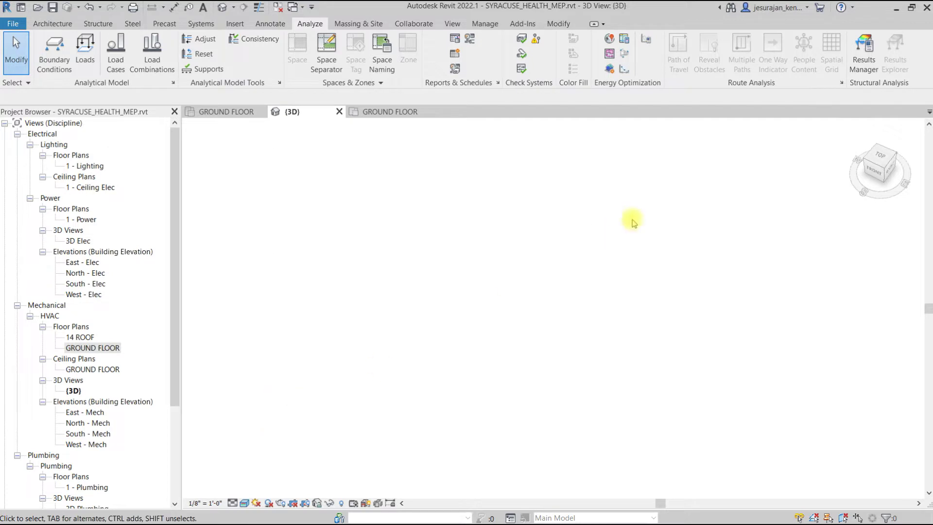
pyautogui.moveTo(733, 167); pyautogui.dragTo(297, 386)
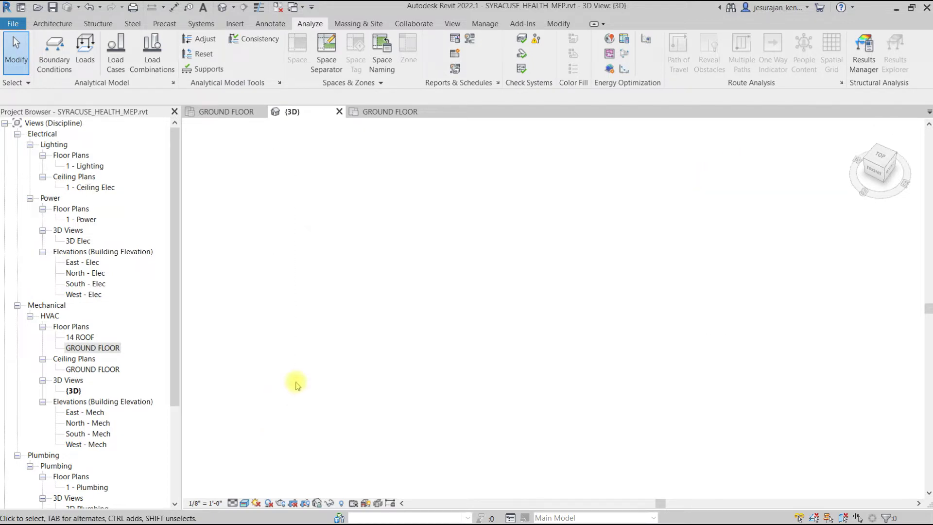
# Turn the linked architectural Revit model's visibility back on in the 3D view
pyautogui.press('v')
pyautogui.press('v')
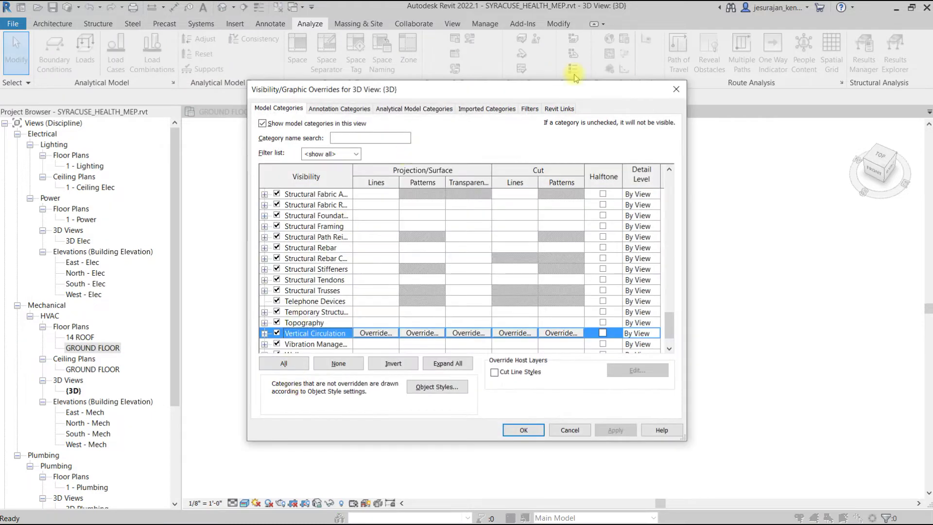
pyautogui.click(560, 109)
pyautogui.click(276, 162)
pyautogui.click(523, 431)
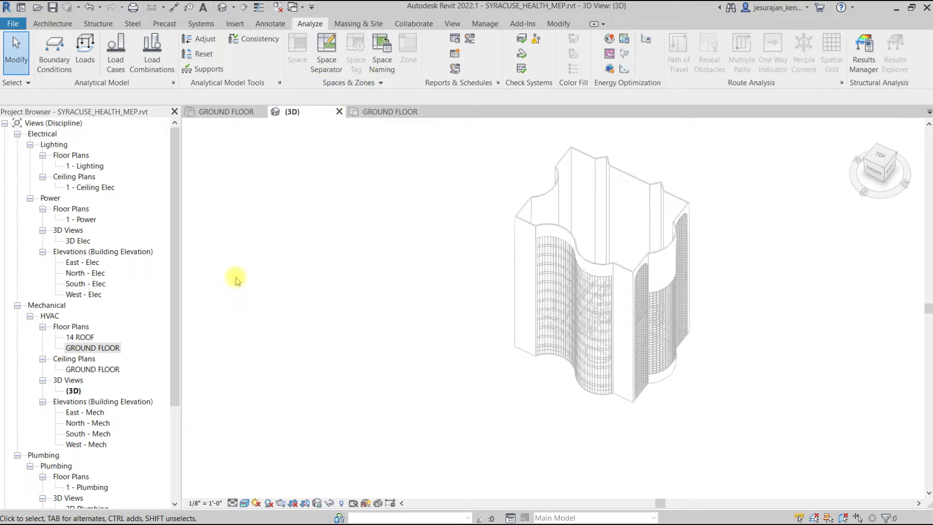
# Inspect the linked building's interior rooms in 3D and return to the mechanical GROUND FLOOR plan
pyautogui.click(93, 349)
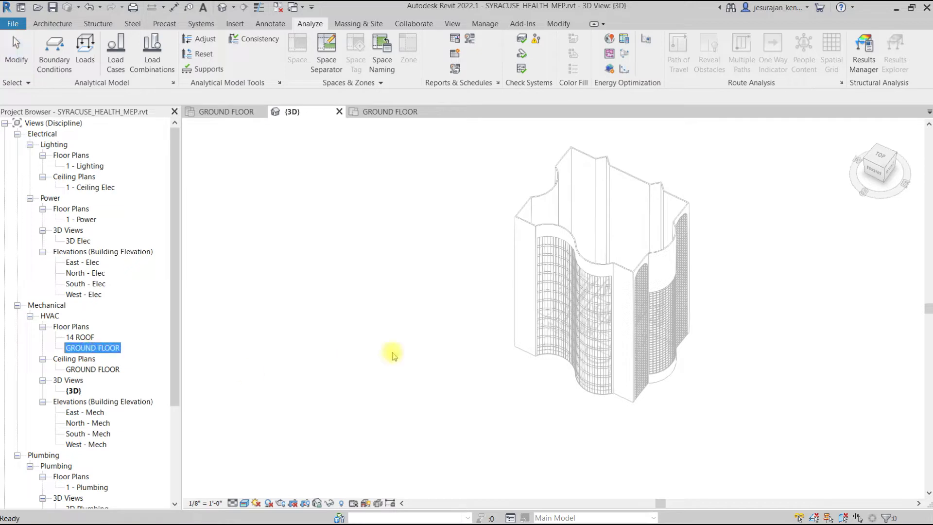
pyautogui.click(412, 253)
pyautogui.keyDown('shift'); pyautogui.moveTo(423, 264); pyautogui.dragTo(448, 340, button='middle'); pyautogui.keyUp('shift')
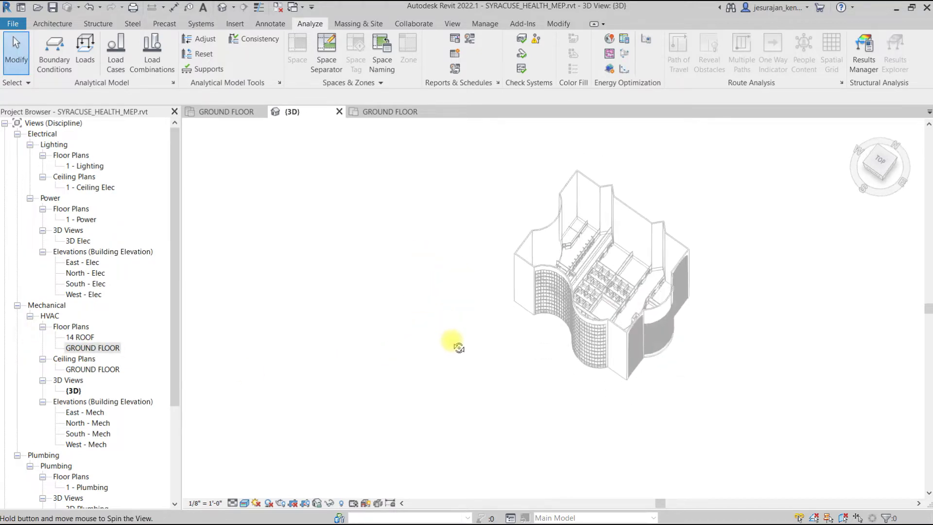
pyautogui.scroll(5, 625, 264)
pyautogui.keyDown('shift'); pyautogui.moveTo(652, 239); pyautogui.dragTo(555, 246, button='middle'); pyautogui.keyUp('shift')
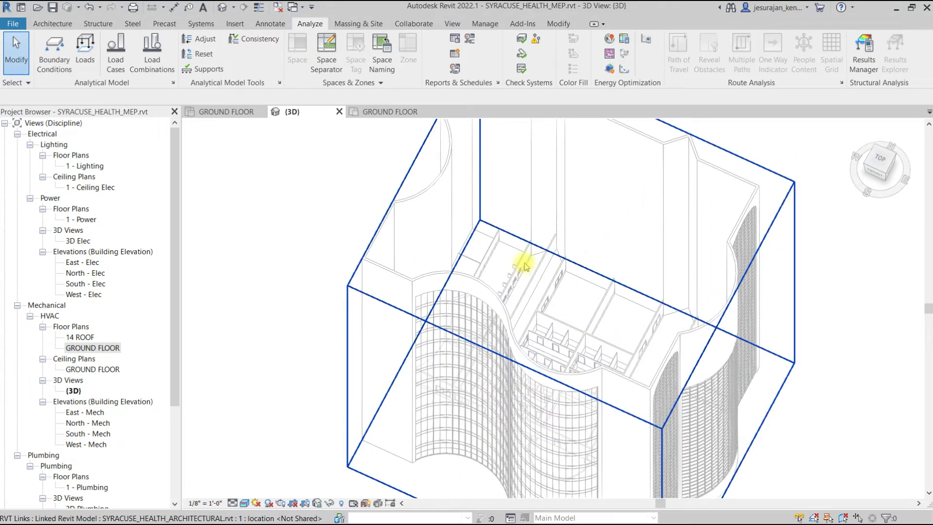
pyautogui.scroll(-5, 538, 235)
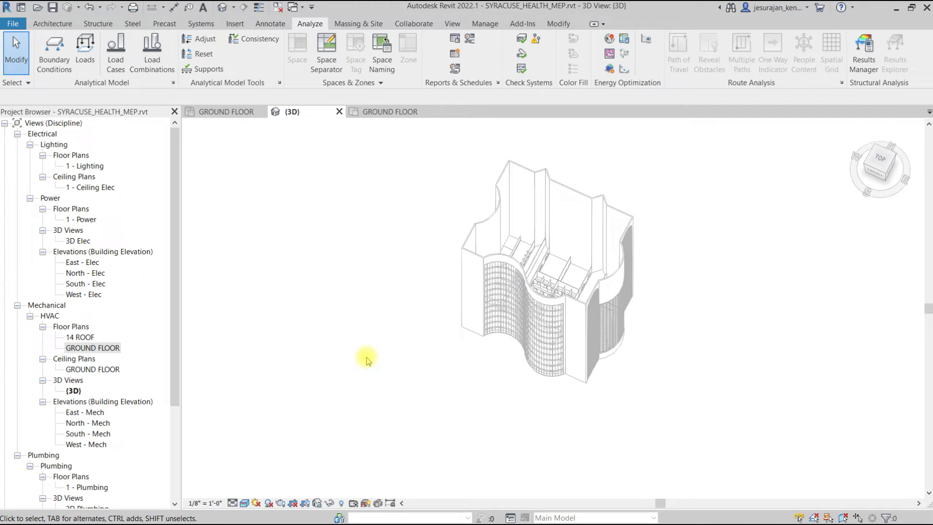
pyautogui.keyDown('shift'); pyautogui.moveTo(374, 395); pyautogui.dragTo(313, 348, button='middle'); pyautogui.keyUp('shift')
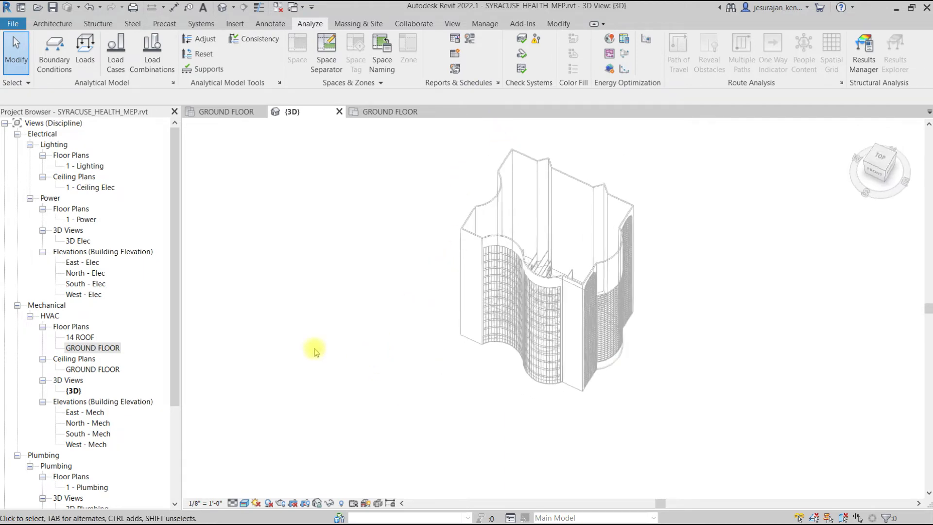
pyautogui.doubleClick(92, 348)
pyautogui.scroll(-2, 326, 238)
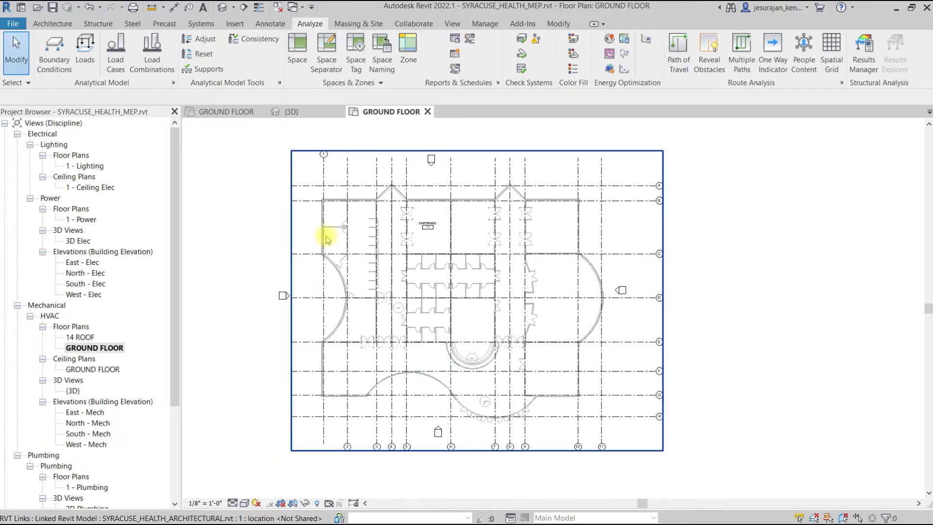
# Check the Room Bounding setting in the type properties of the linked SYRACUSE_HEALTH_ARCHITECTURAL.rvt model
pyautogui.click(327, 235)
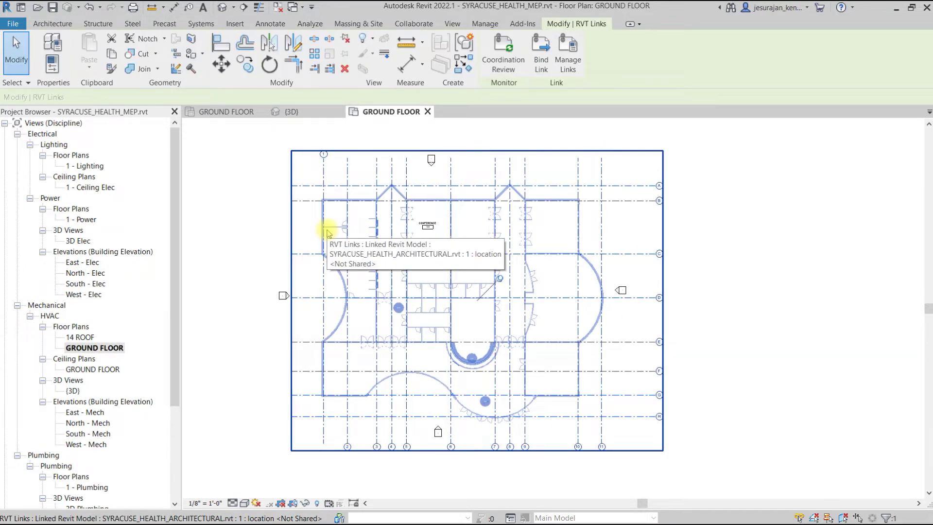
pyautogui.rightClick(327, 233)
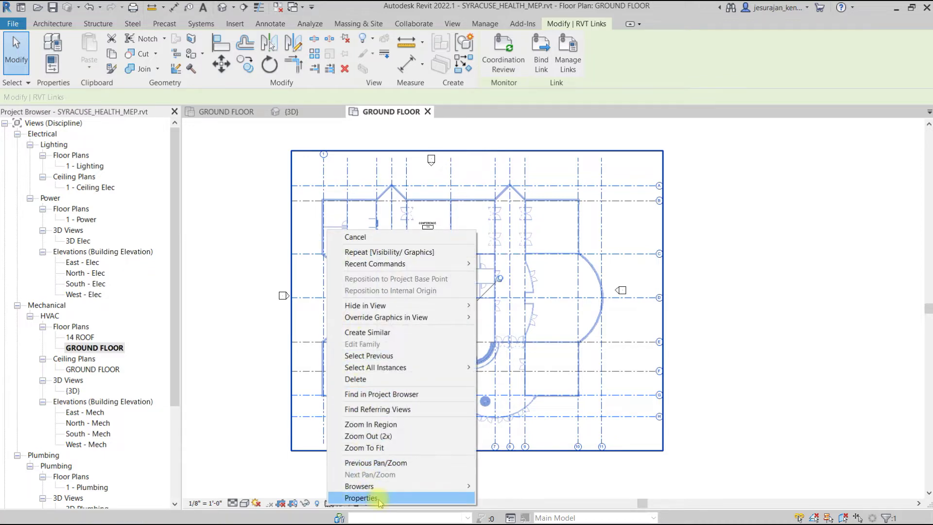
pyautogui.click(403, 494)
pyautogui.moveTo(559, 52)
pyautogui.mouseDown()
pyautogui.moveTo(646, 143)
pyautogui.moveTo(868, 119)
pyautogui.moveTo(846, 125)
pyautogui.mouseUp()
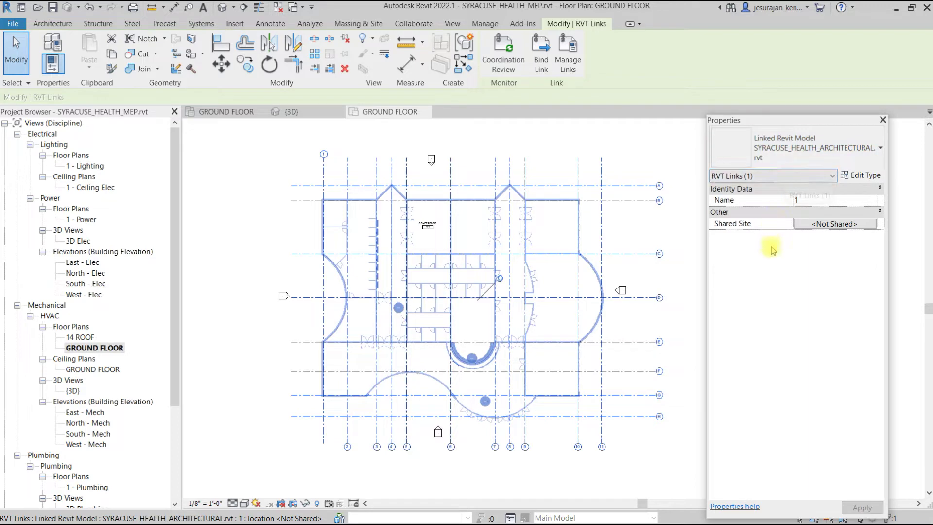
pyautogui.click(862, 176)
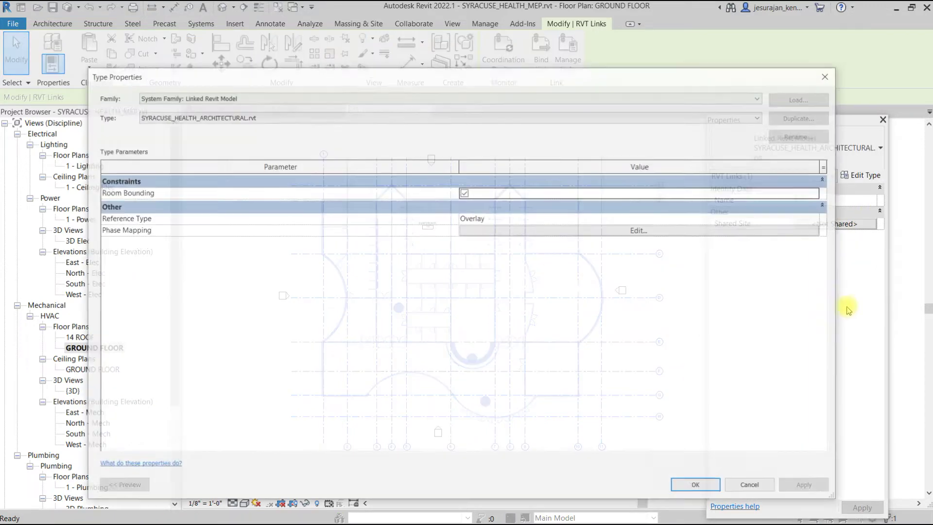
pyautogui.click(704, 486)
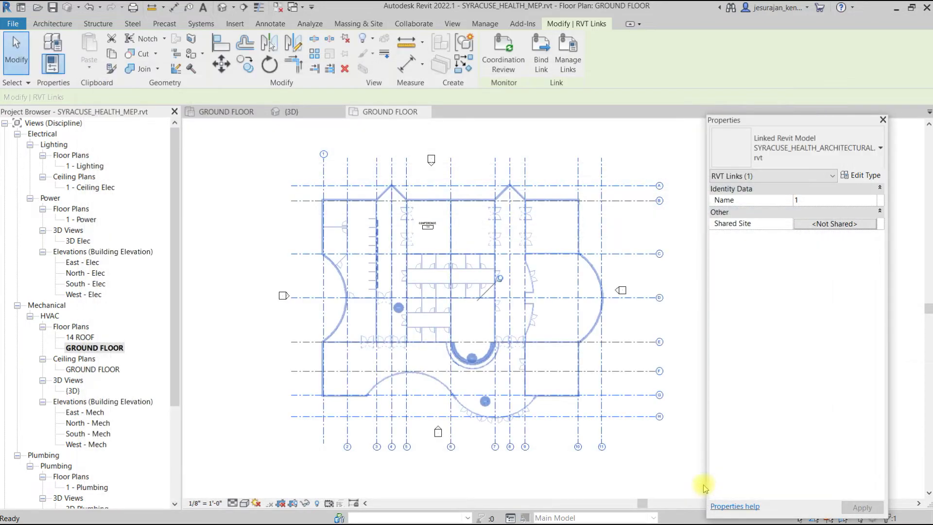
pyautogui.click(628, 452)
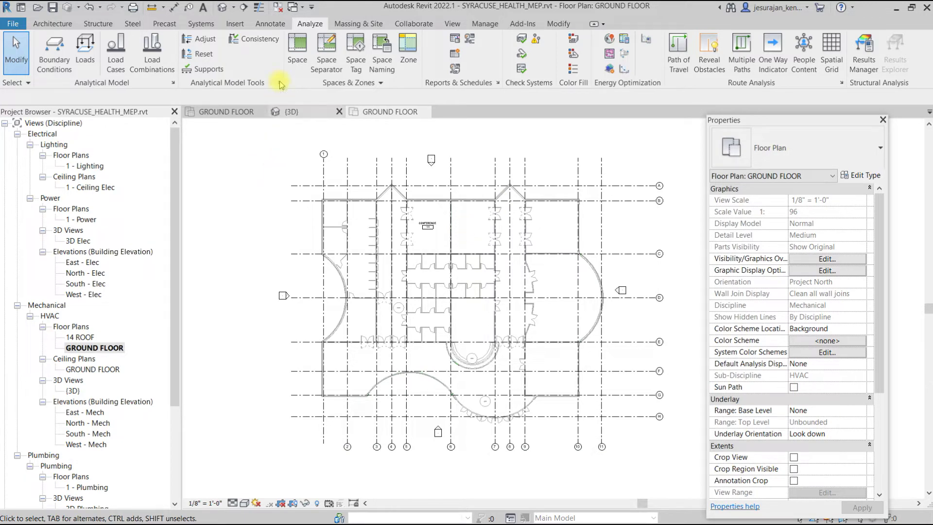
# Place a tagged space in the empty room directly east of the CONFERENCE 106 space
pyautogui.click(297, 49)
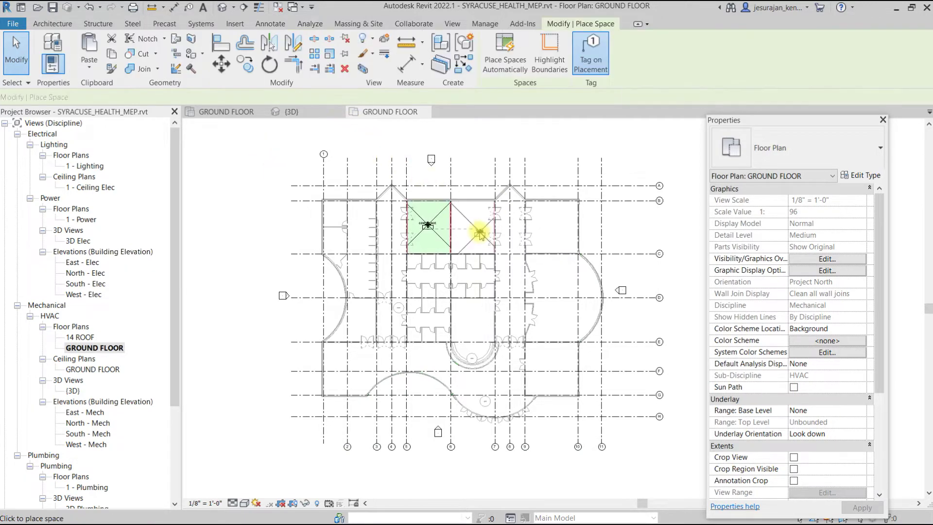
pyautogui.scroll(3, 474, 228)
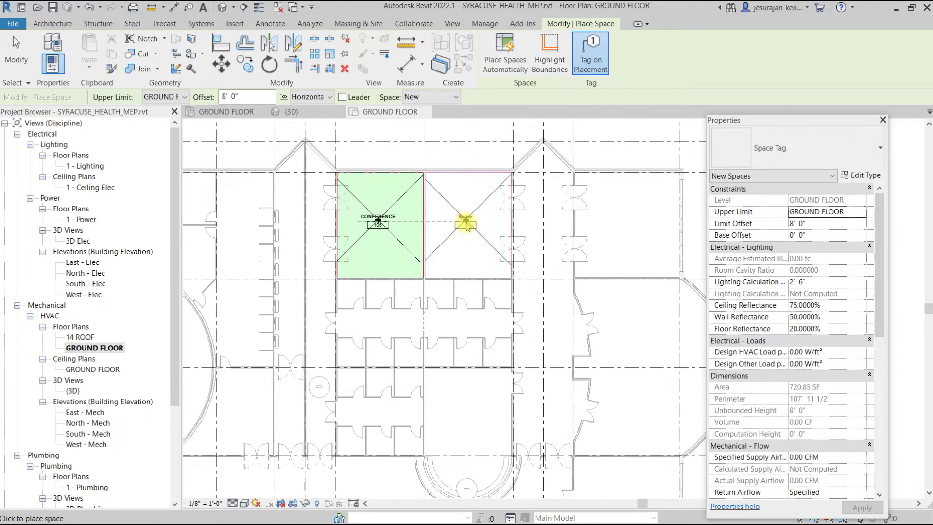
pyautogui.click(466, 225)
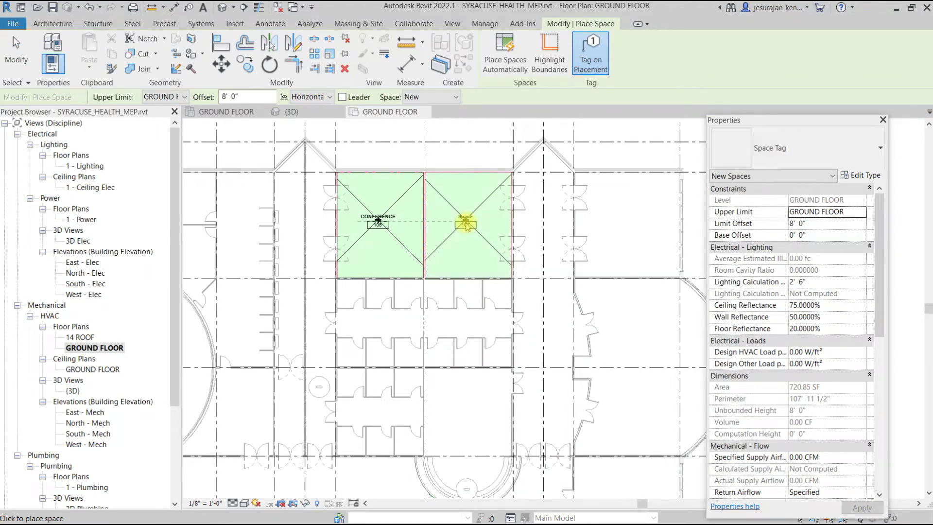
pyautogui.press('Escape')
pyautogui.press('Escape')
# Run Space Naming to give the spaces on all levels the names and numbers of the linked rooms
pyautogui.scroll(2, 461, 216)
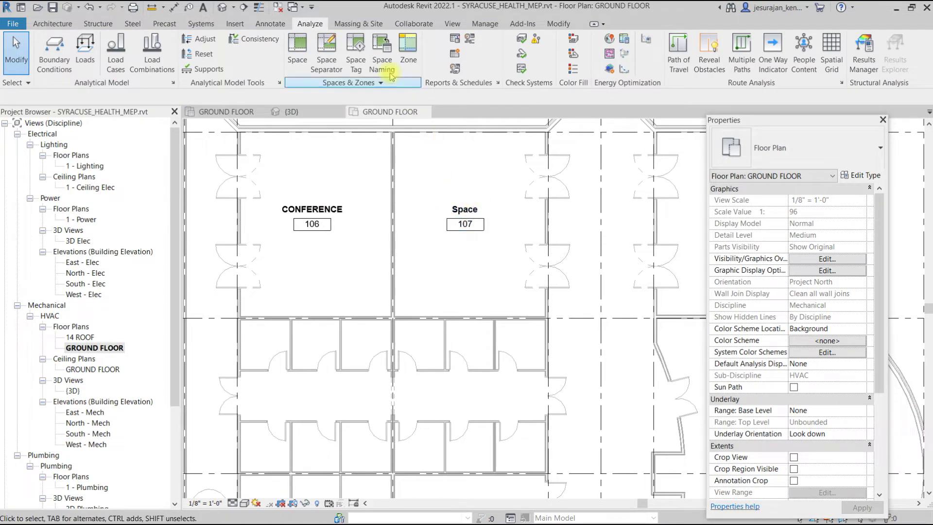
pyautogui.click(382, 54)
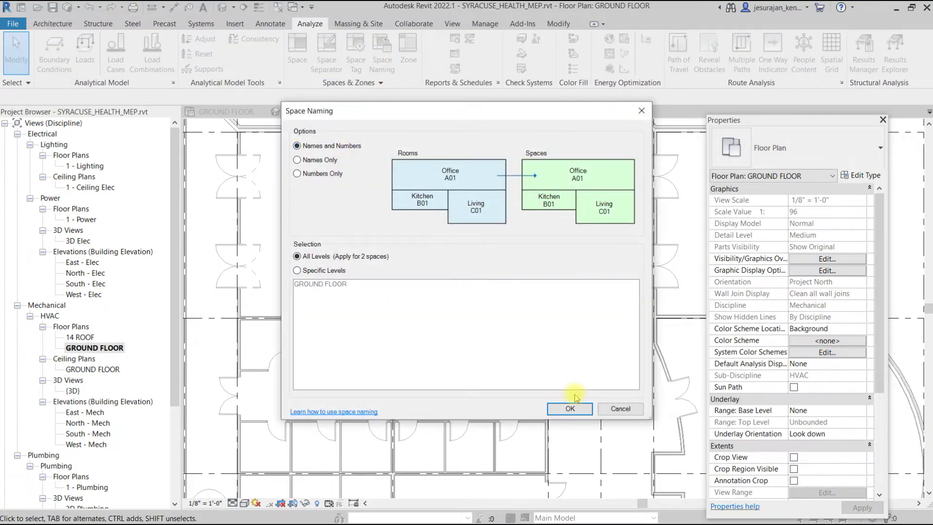
pyautogui.click(570, 409)
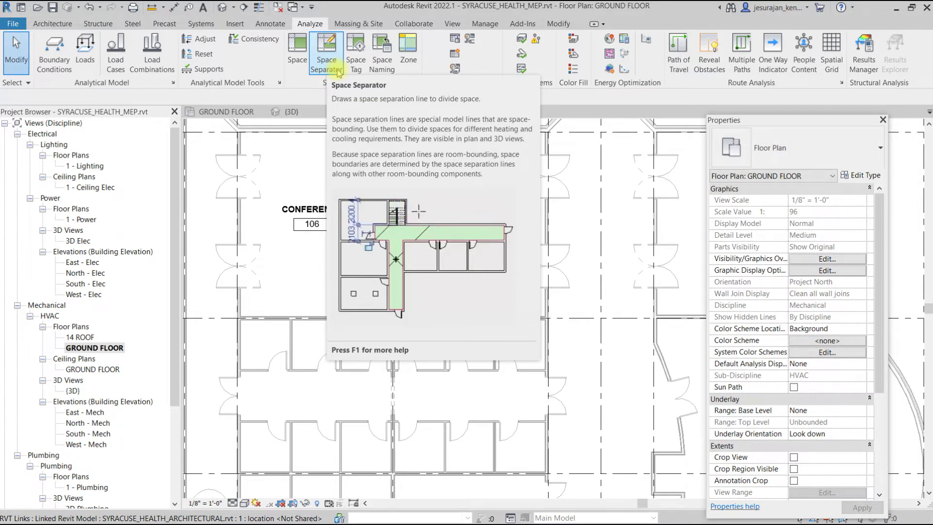
# Draw a horizontal space separation line about 24' - 2 13/16" long from wall to wall through the middle of CONFERENCE 106
pyautogui.click(338, 71)
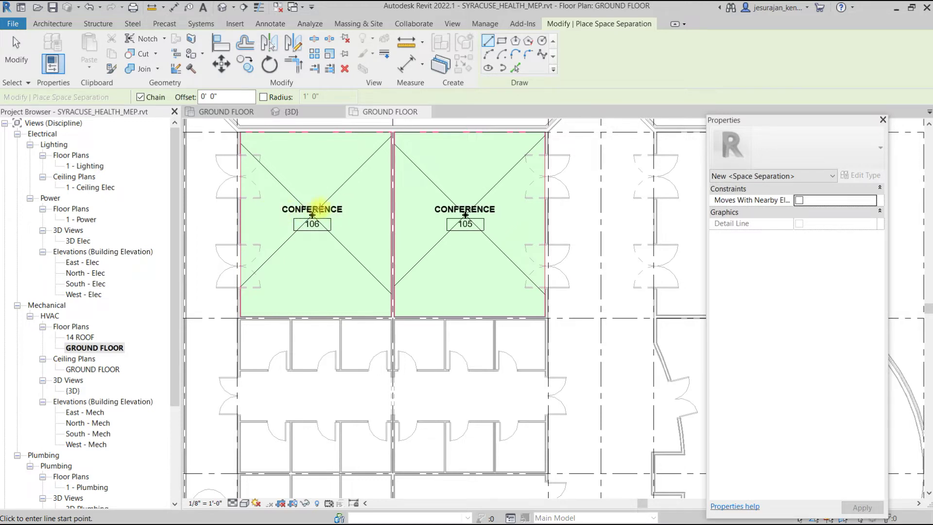
pyautogui.click(241, 210)
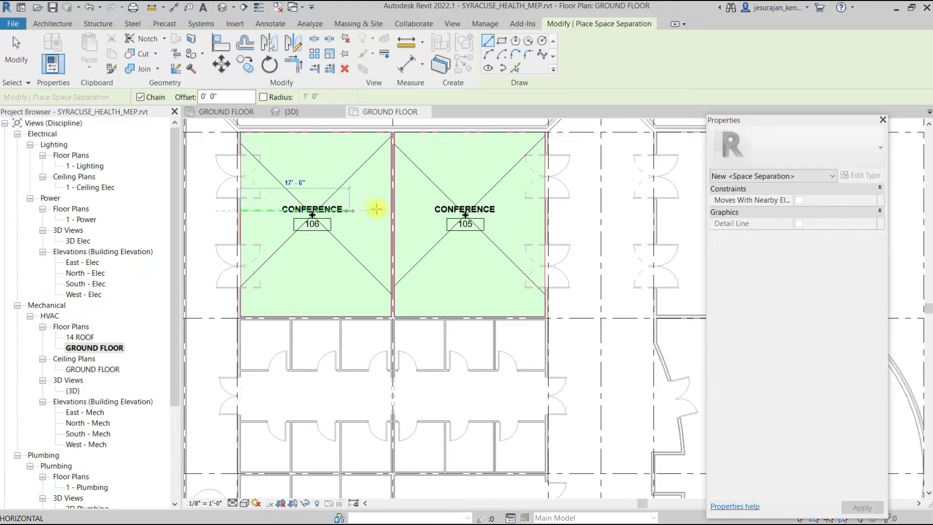
pyautogui.click(393, 210)
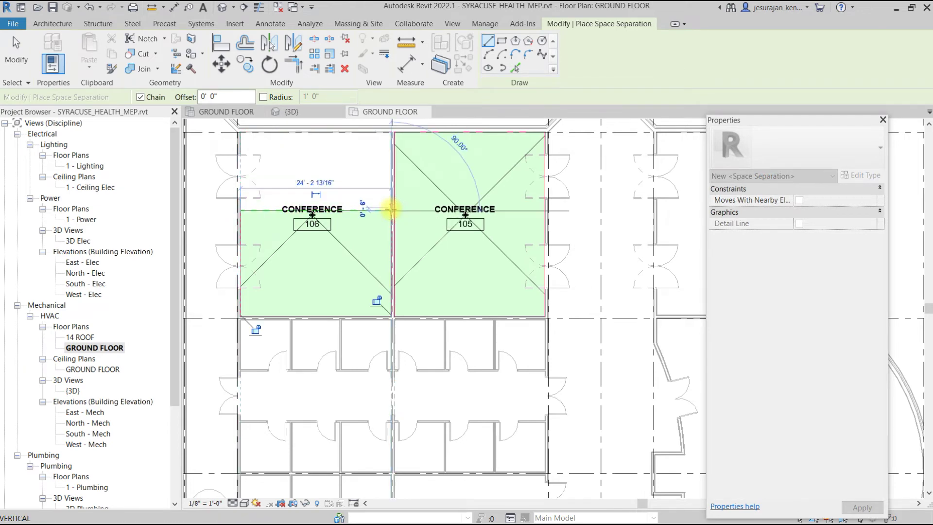
pyautogui.press('Escape')
pyautogui.press('Escape')
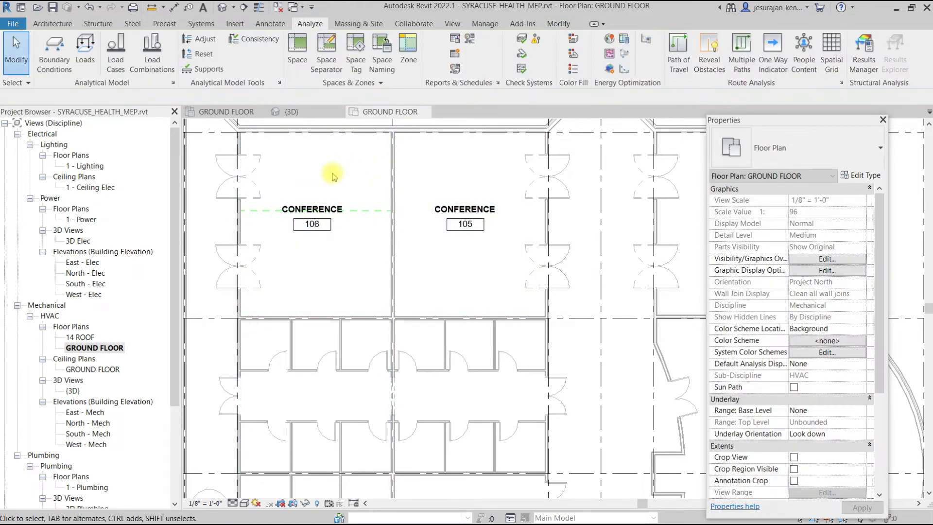
# Move the CONFERENCE 106 space tag down into the part of the room below the separation line
pyautogui.click(327, 227)
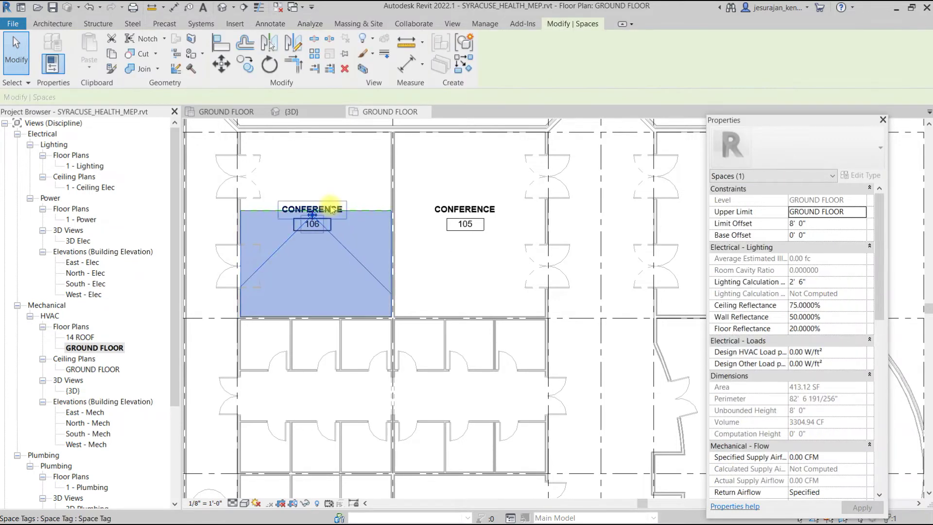
pyautogui.click(313, 224)
pyautogui.moveTo(314, 225); pyautogui.dragTo(315, 263)
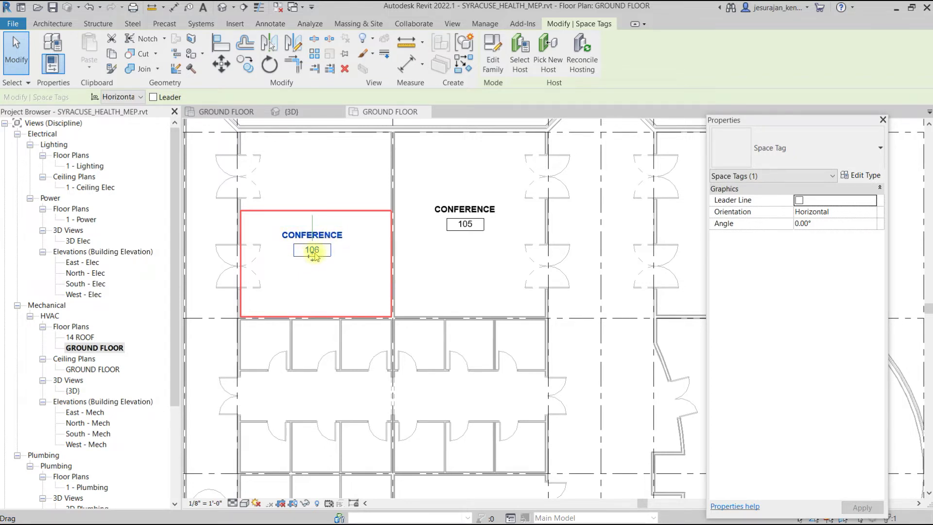
pyautogui.press('Escape')
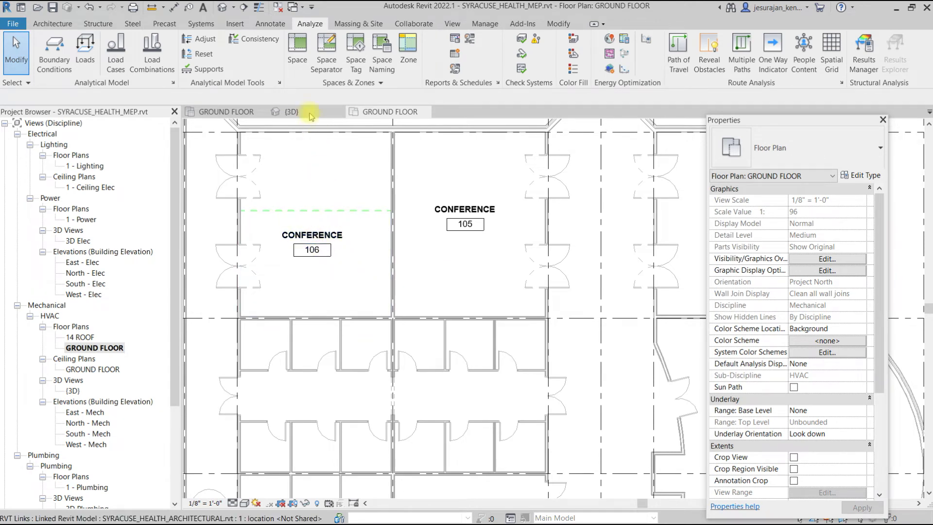
# Place a tagged space in the empty part of the divided conference room above the separation line
pyautogui.click(300, 68)
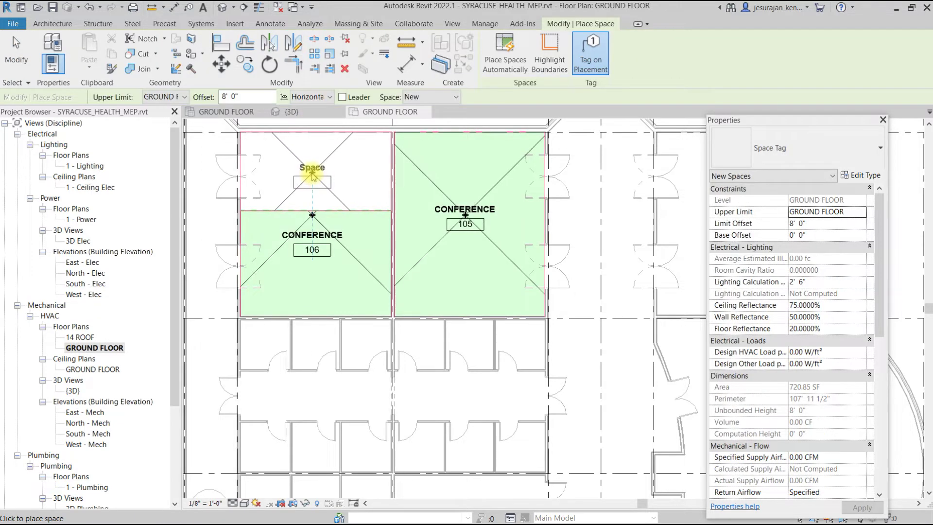
pyautogui.click(312, 173)
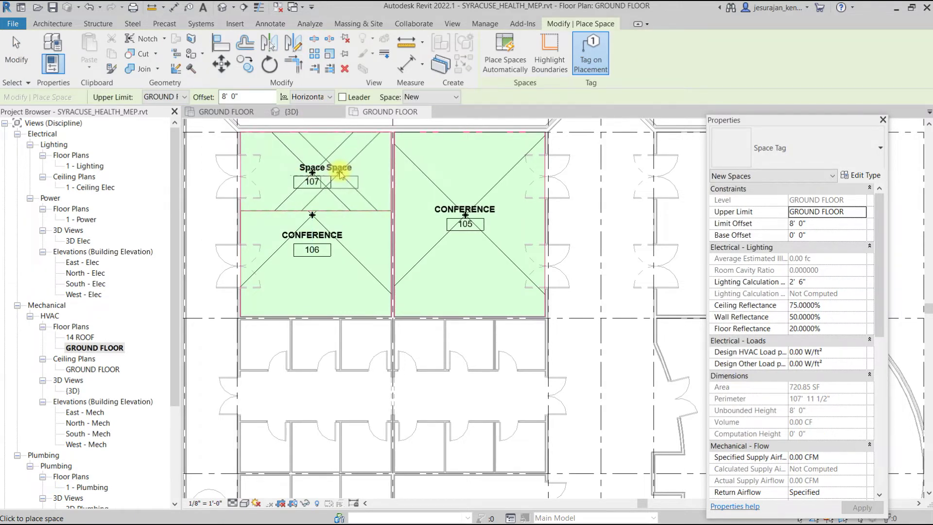
pyautogui.press('Escape')
pyautogui.press('Escape')
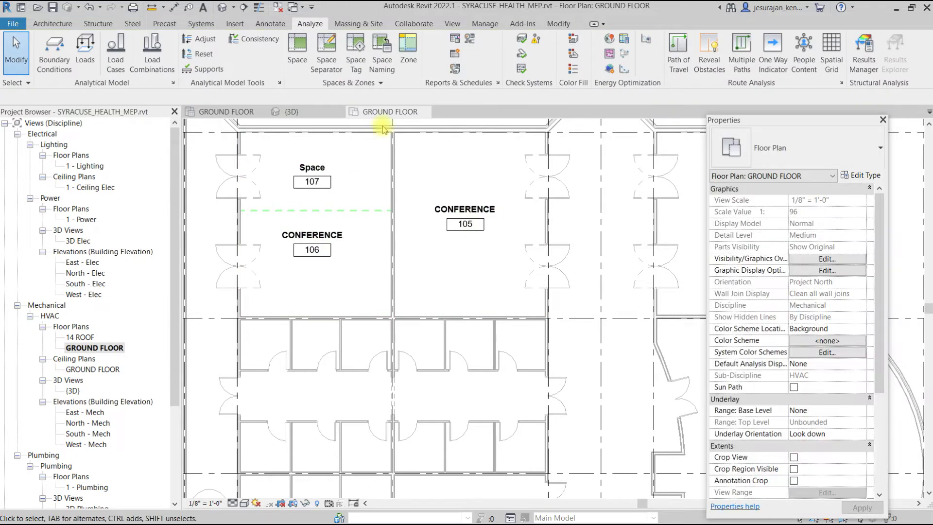
# Rerun Space Naming with names and numbers on all levels to rename the divided conference room's two spaces
pyautogui.click(384, 62)
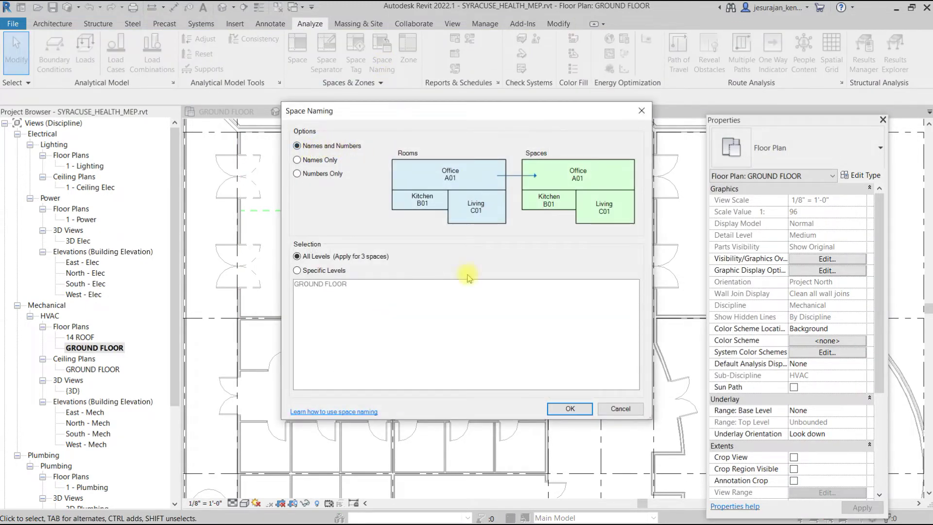
pyautogui.click(570, 408)
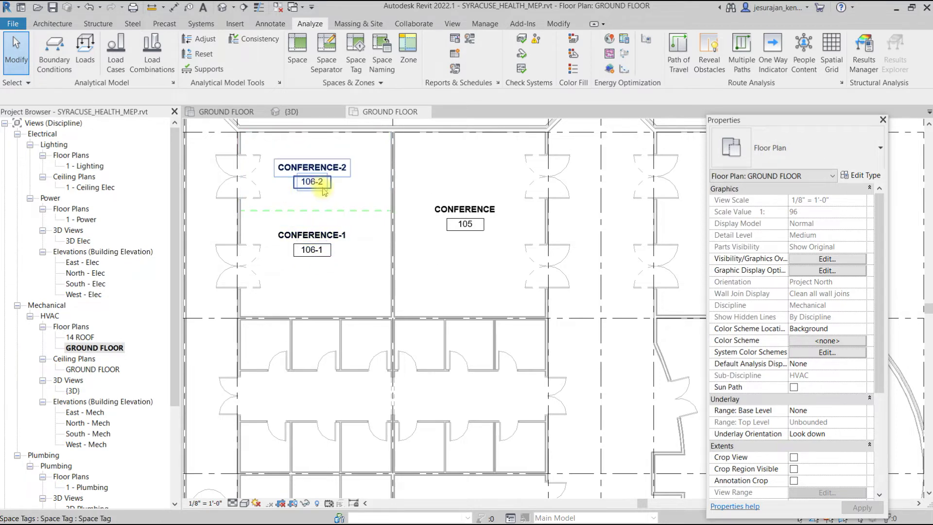
pyautogui.click(479, 208)
pyautogui.press('Escape')
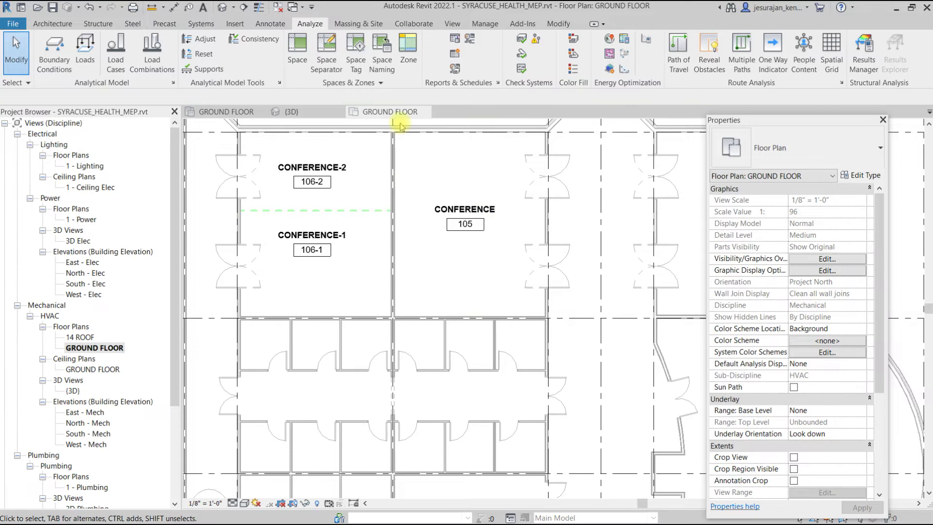
# Place a space without a tag in the corridor east of CONFERENCE 105, with Tag on Placement turned off
pyautogui.click(300, 63)
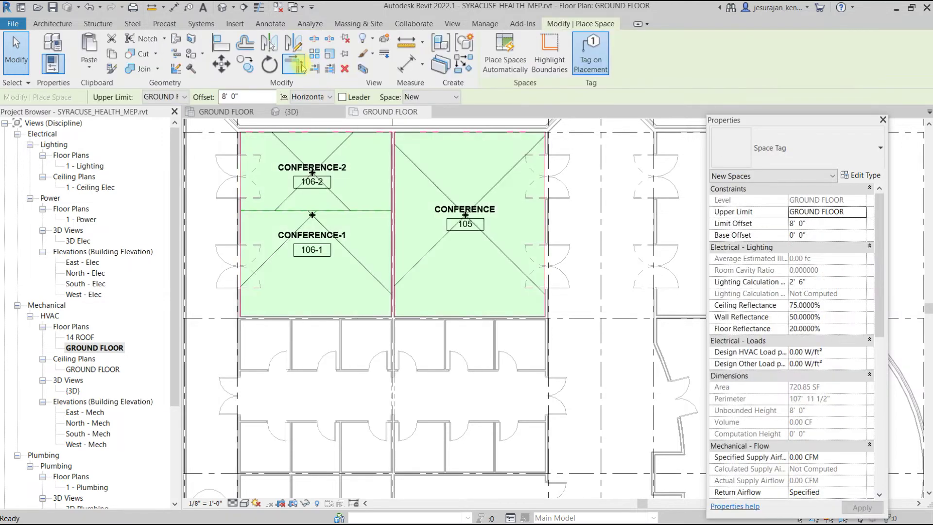
pyautogui.click(590, 53)
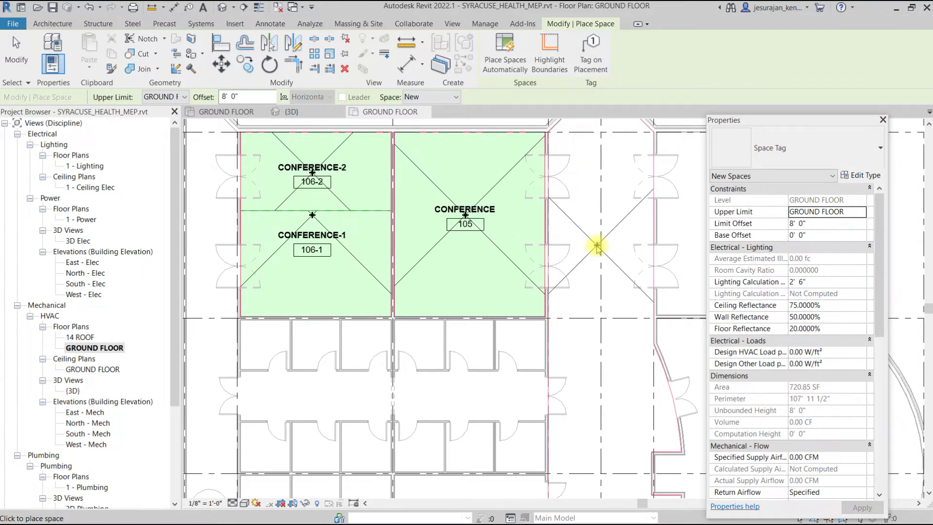
pyautogui.click(597, 246)
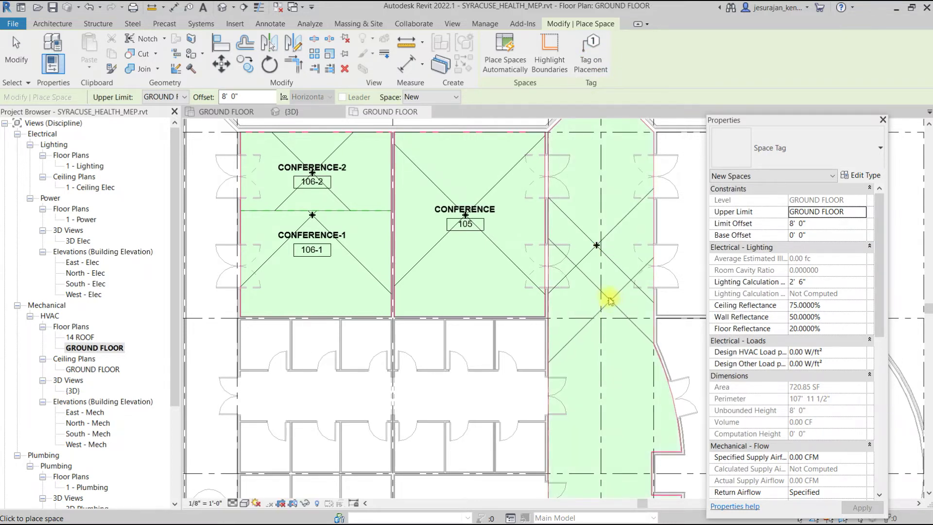
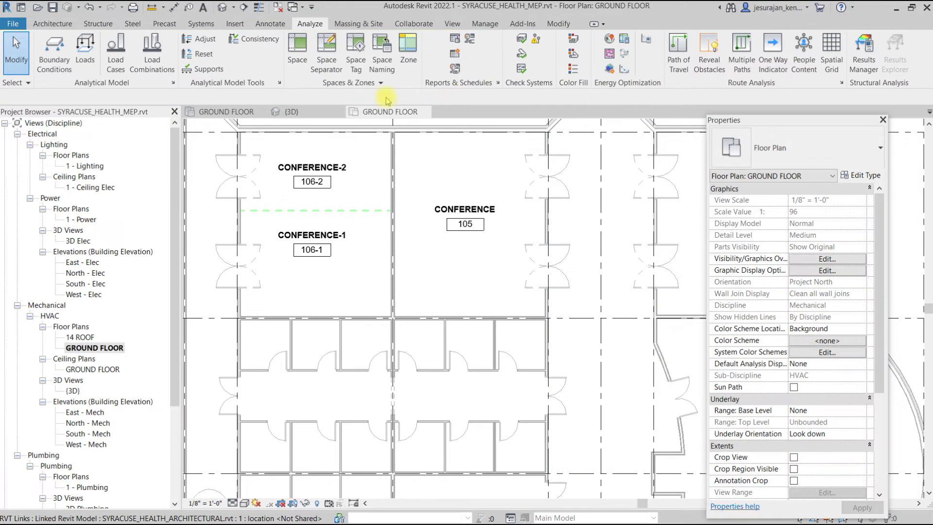
# Add a horizontal space tag without a leader to the corridor space, level with the CONFERENCE 105 tag
pyautogui.click(358, 64)
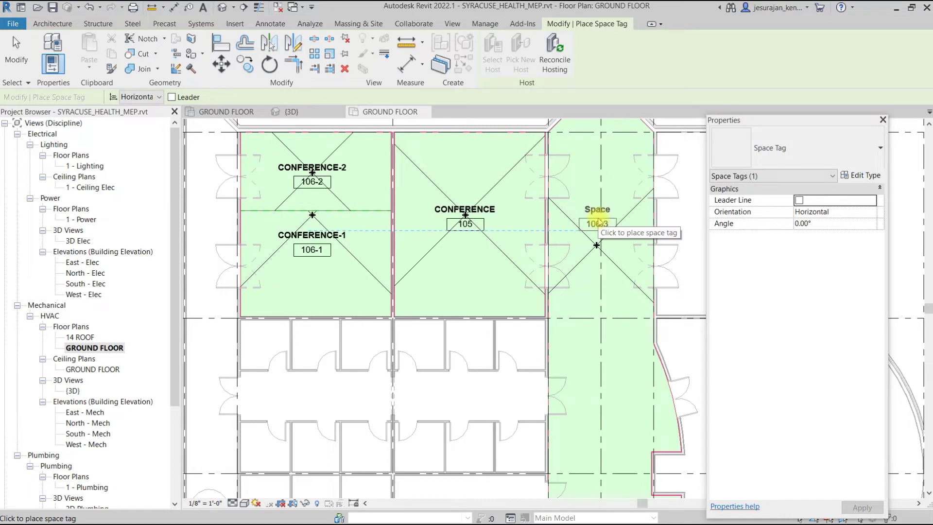
pyautogui.click(599, 221)
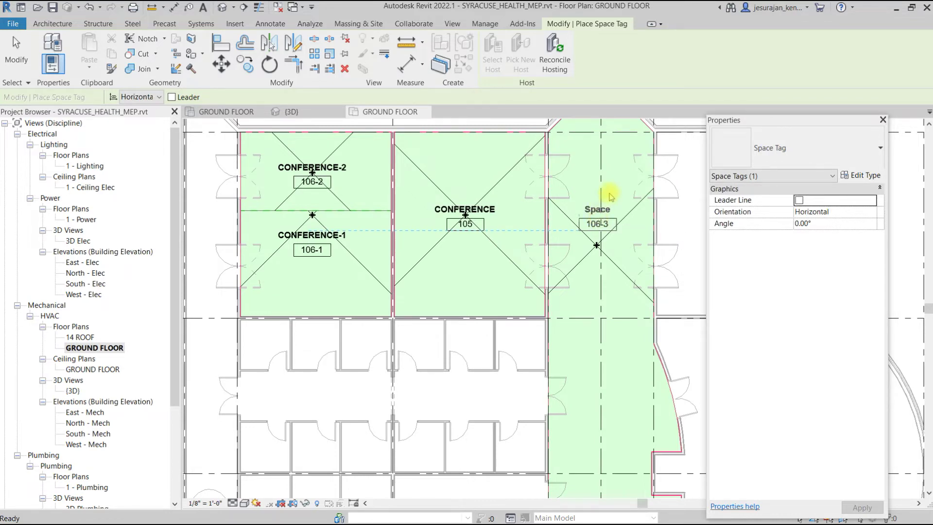
pyautogui.press('Escape')
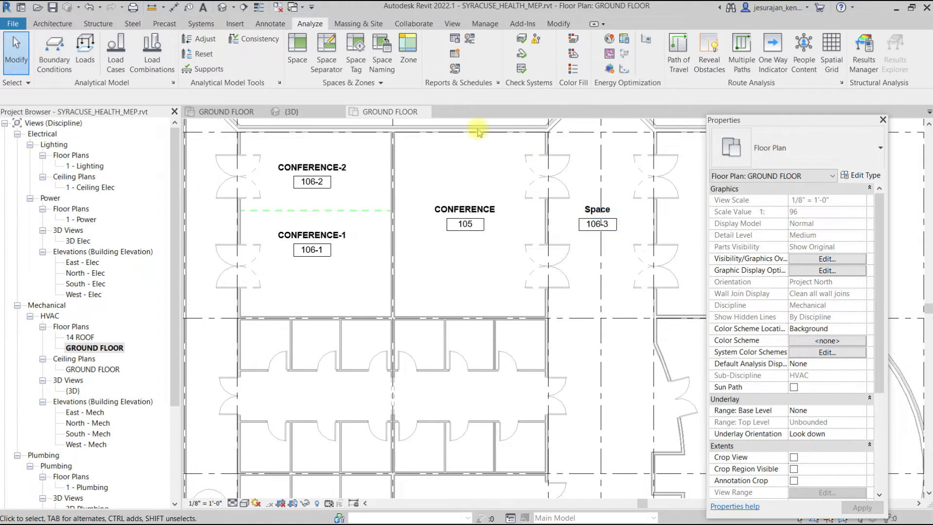
# Apply the linked rooms' names and numbers to the spaces on all levels, and select the CONFERENCE 105 space
pyautogui.click(384, 65)
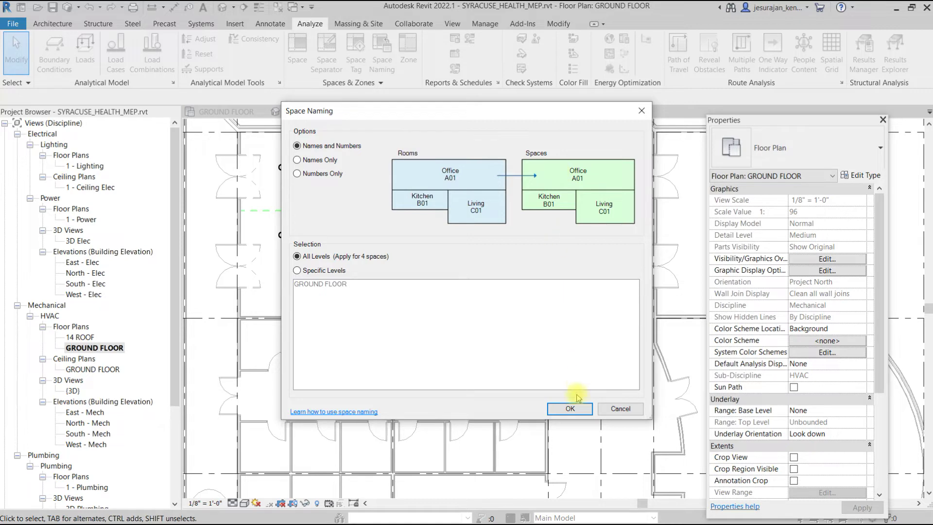
pyautogui.click(573, 408)
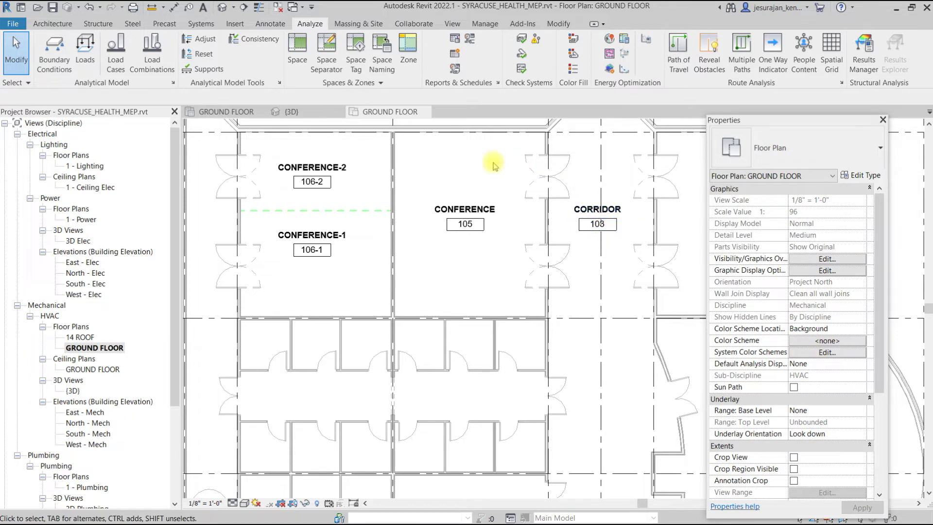
pyautogui.click(501, 184)
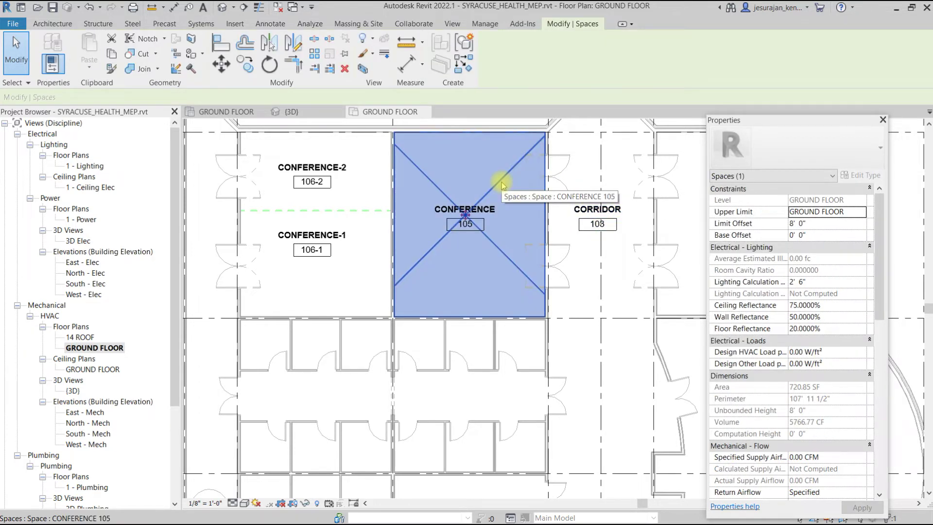
# Examine the CONFERENCE 105 space's lighting, load, dimension, airflow, identity and energy analysis properties, and deselect it
pyautogui.moveTo(877, 209)
pyautogui.mouseDown()
pyautogui.moveTo(876, 243)
pyautogui.moveTo(874, 213)
pyautogui.mouseUp()
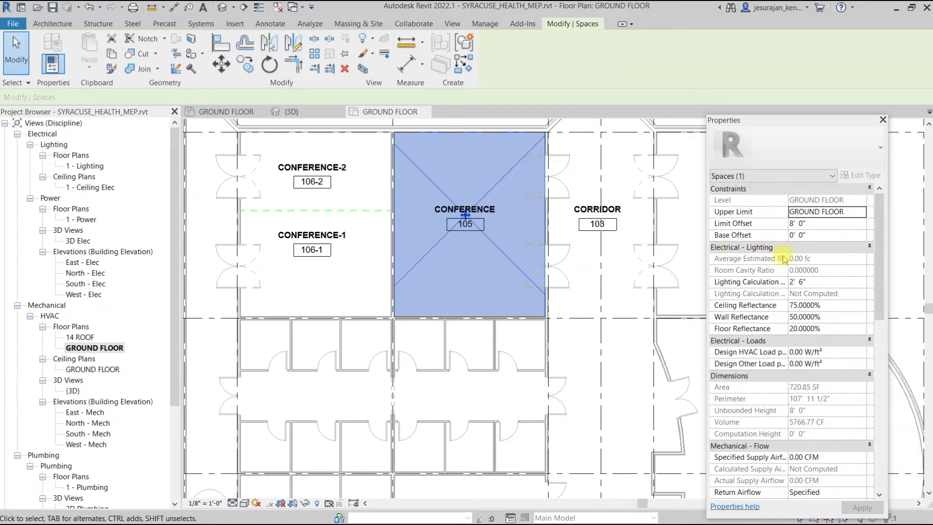
pyautogui.scroll(-5, 777, 260)
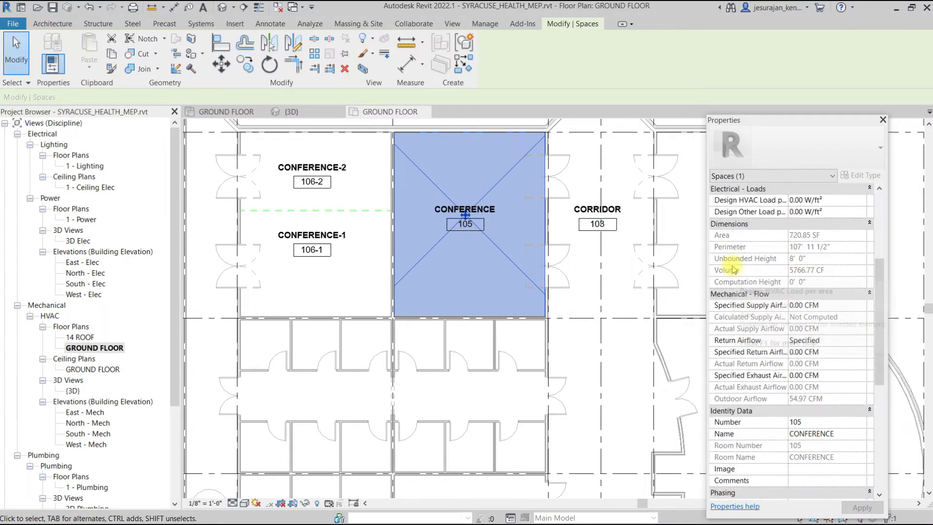
pyautogui.scroll(-1, 734, 270)
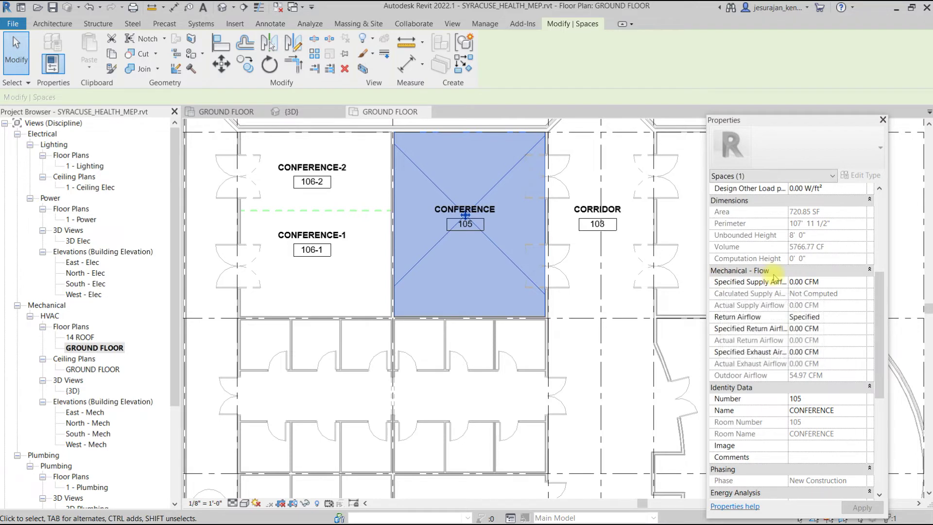
pyautogui.scroll(-4, 774, 277)
pyautogui.scroll(11, 774, 277)
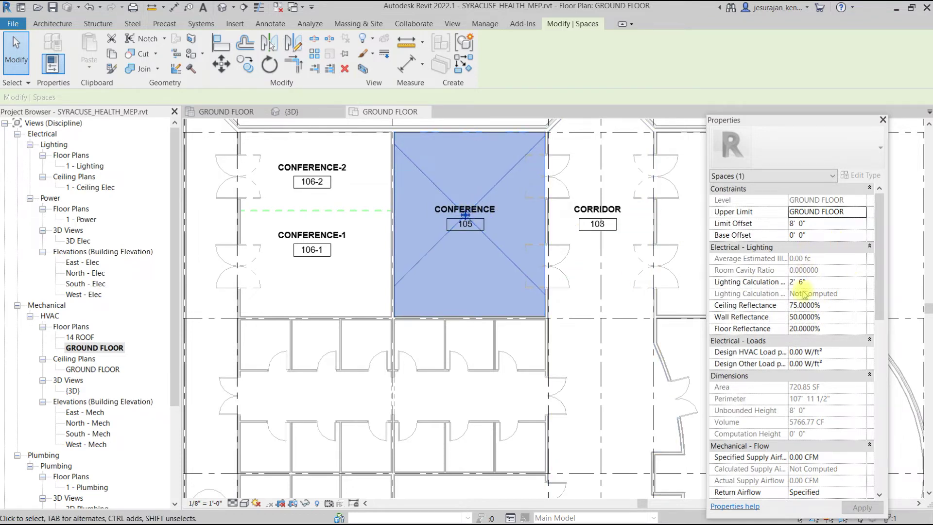
pyautogui.scroll(-6, 804, 336)
pyautogui.scroll(-3, 804, 343)
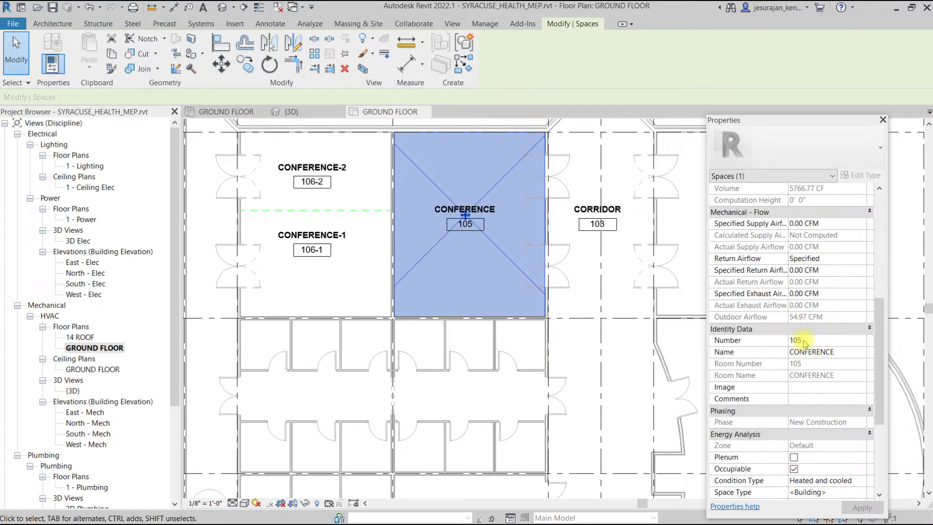
pyautogui.scroll(-3, 801, 341)
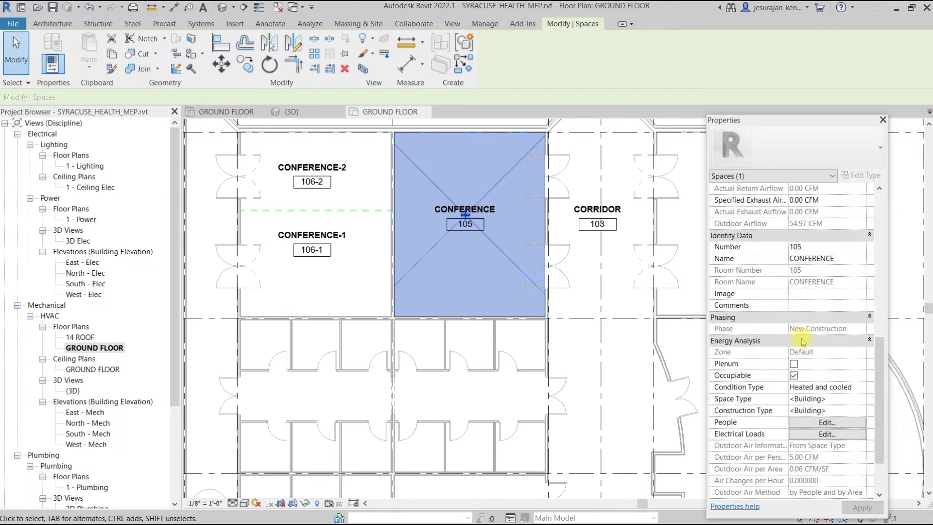
pyautogui.scroll(-2, 803, 342)
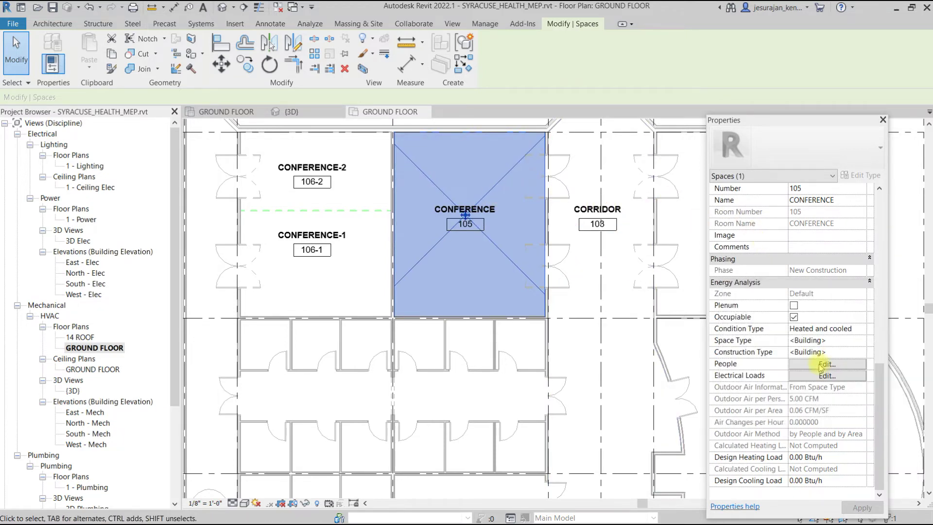
pyautogui.scroll(7, 832, 327)
pyautogui.scroll(3, 836, 323)
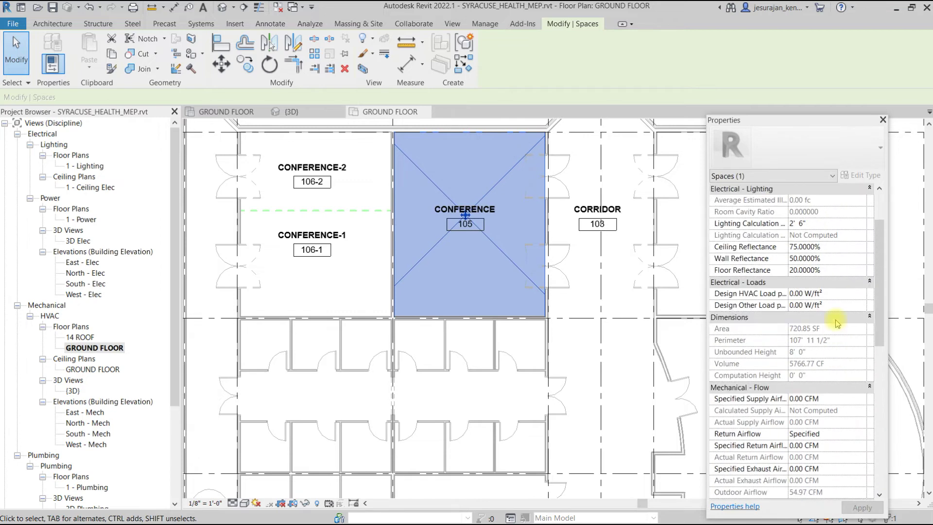
pyautogui.scroll(-2, 836, 323)
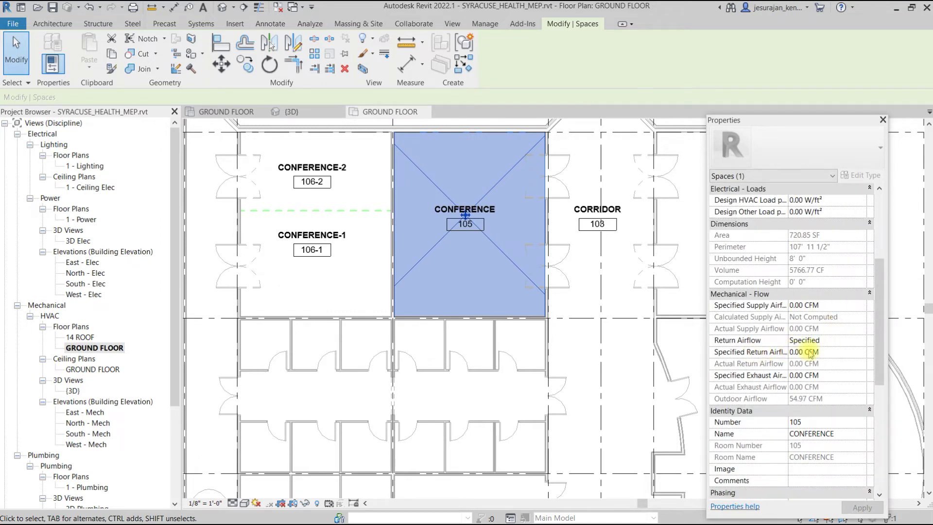
pyautogui.press('Escape')
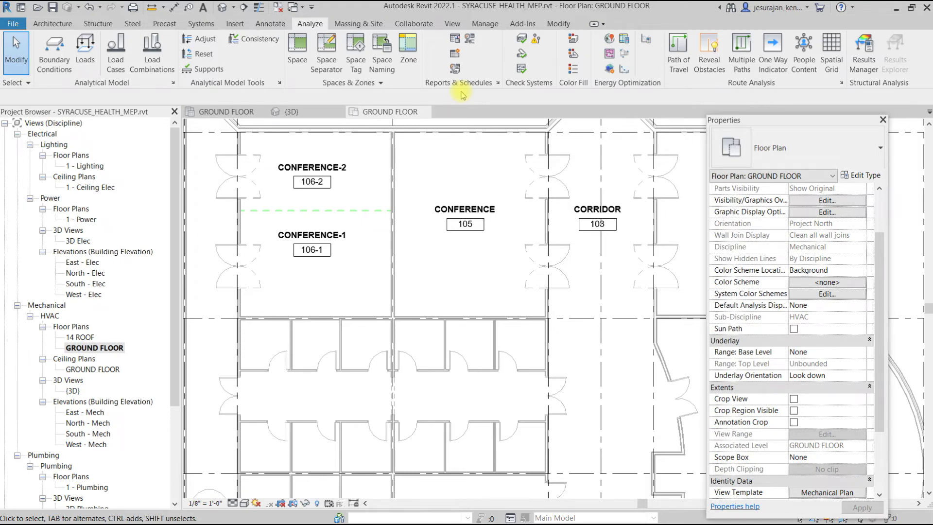
# Create an HVAC zone from the CONFERENCE-2 106-2 and CONFERENCE-1 106-1 spaces, and inspect the finished zone's properties
pyautogui.click(408, 51)
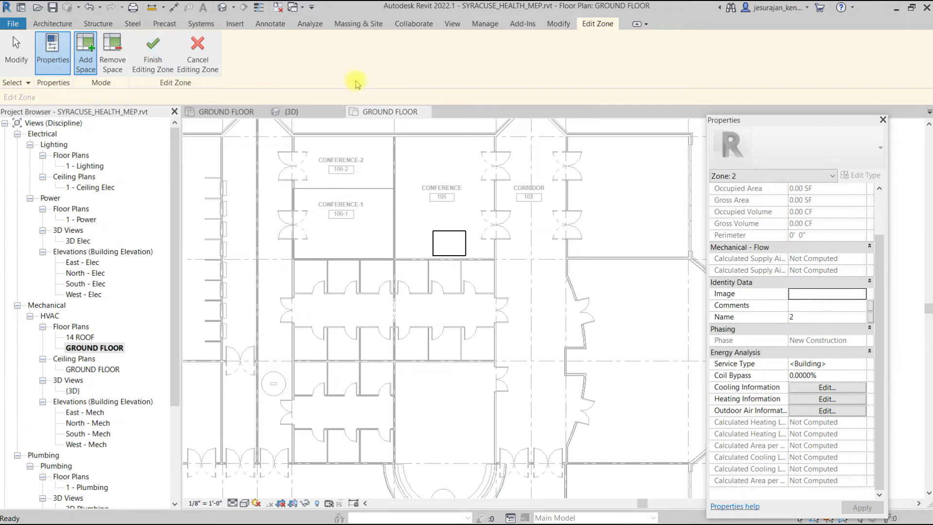
pyautogui.click(340, 171)
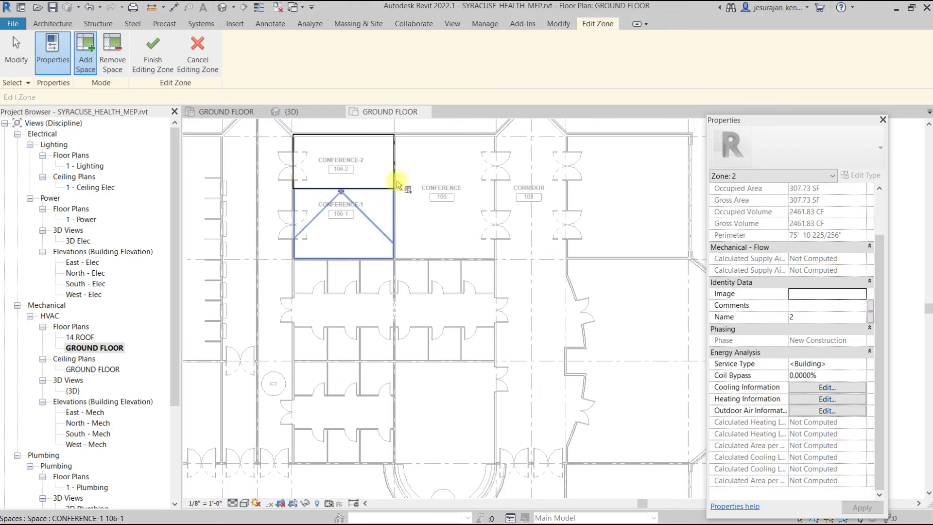
pyautogui.click(316, 211)
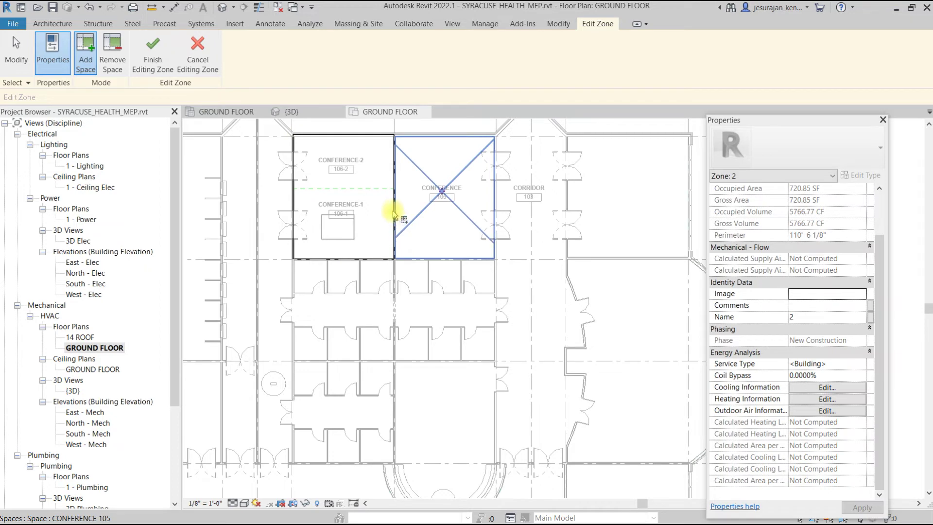
pyautogui.click(151, 46)
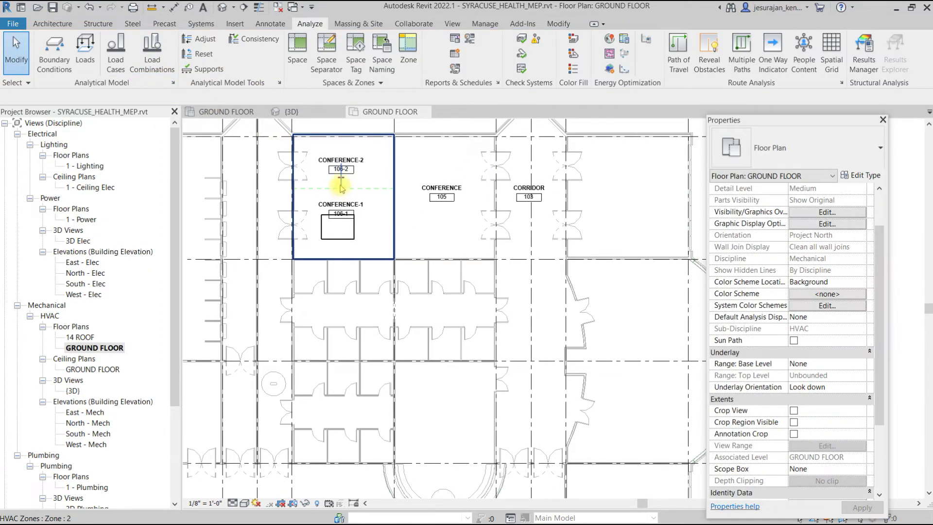
pyautogui.scroll(1, 342, 188)
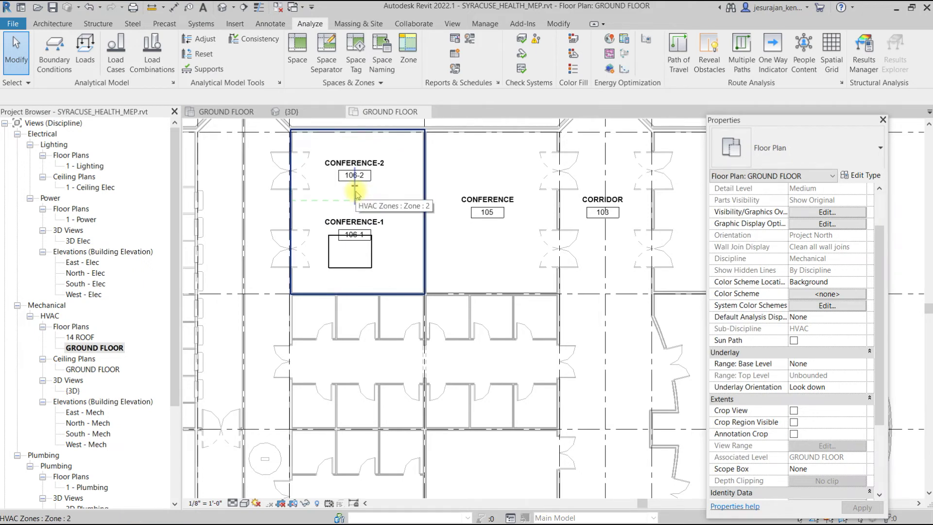
pyautogui.click(355, 191)
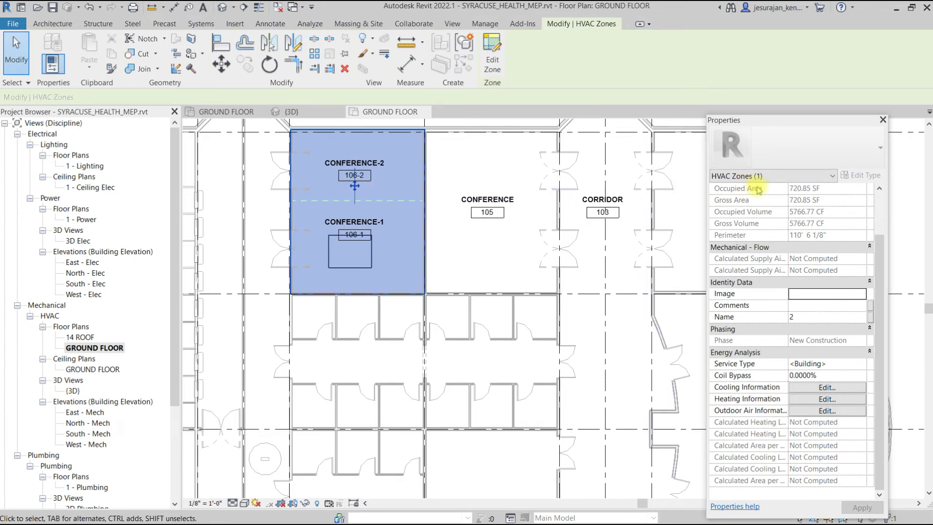
pyautogui.moveTo(880, 260); pyautogui.dragTo(880, 291)
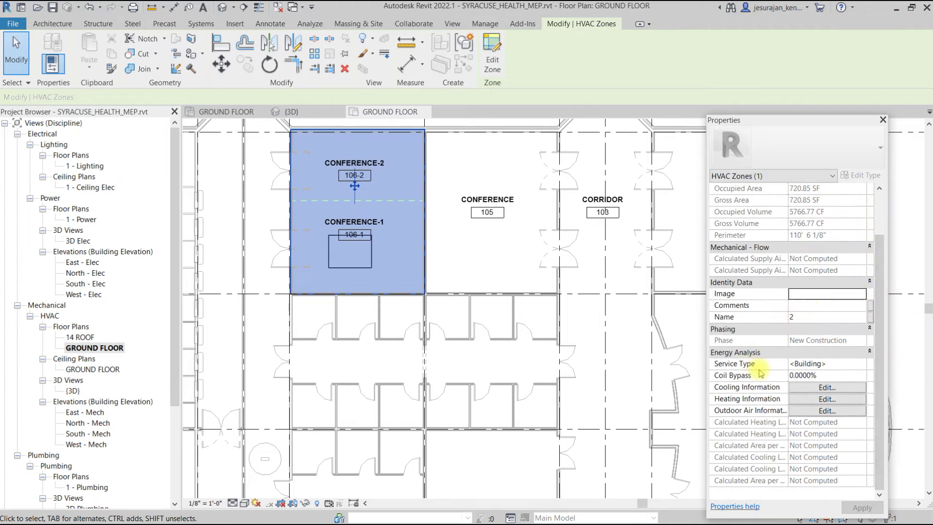
pyautogui.click(517, 194)
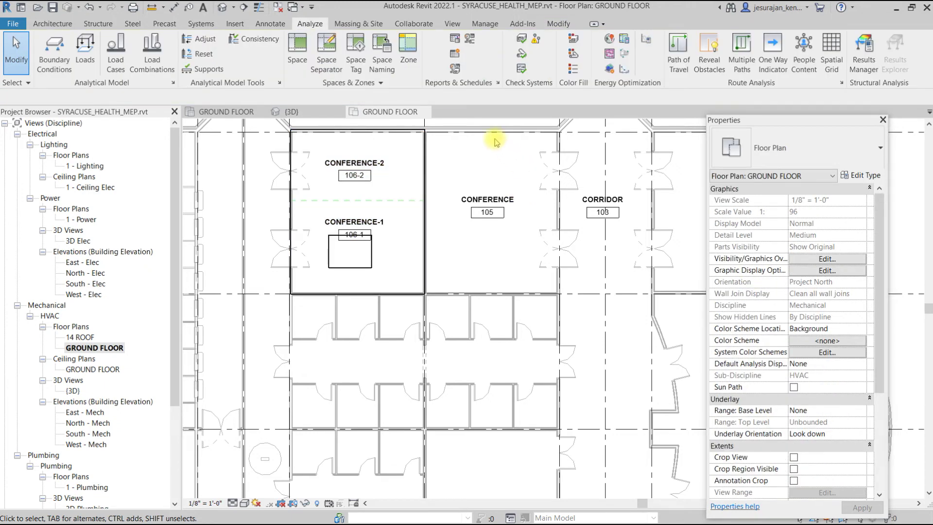
# Create another HVAC zone from the CONFERENCE 105 and CORRIDOR 103 spaces, and inspect the finished zone's properties
pyautogui.click(408, 56)
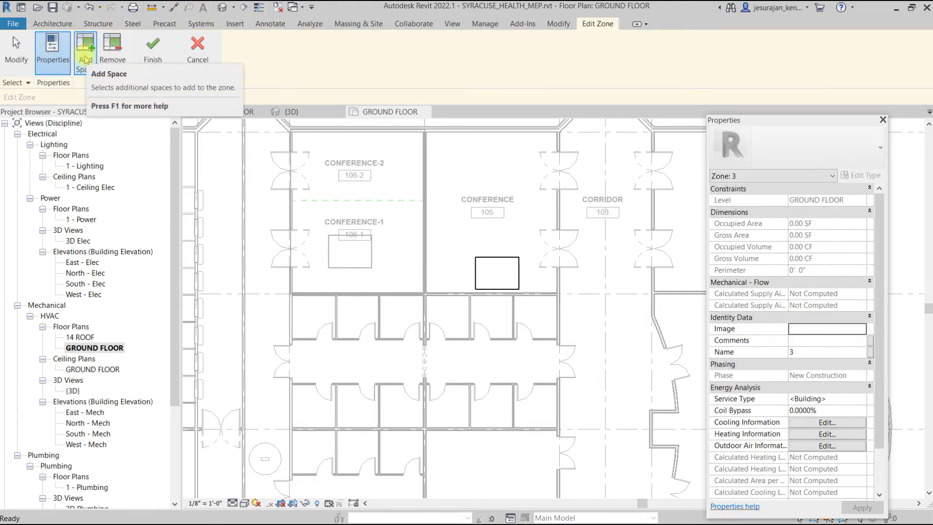
pyautogui.click(485, 201)
pyautogui.scroll(-1, 462, 208)
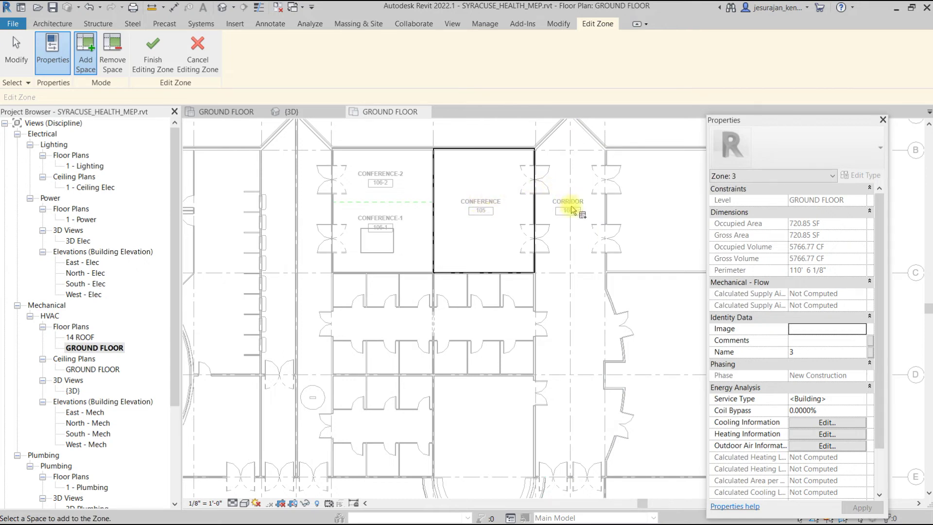
pyautogui.click(575, 222)
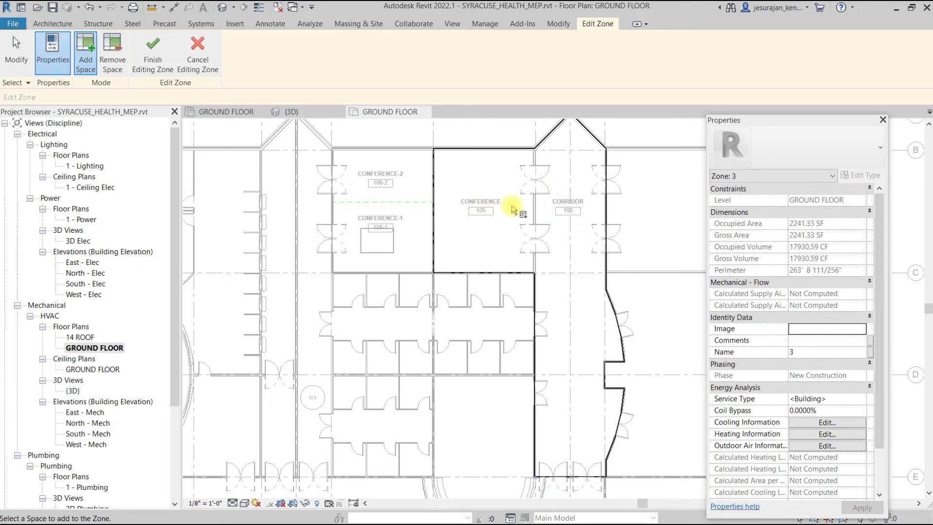
pyautogui.scroll(-3, 510, 209)
pyautogui.scroll(2, 490, 248)
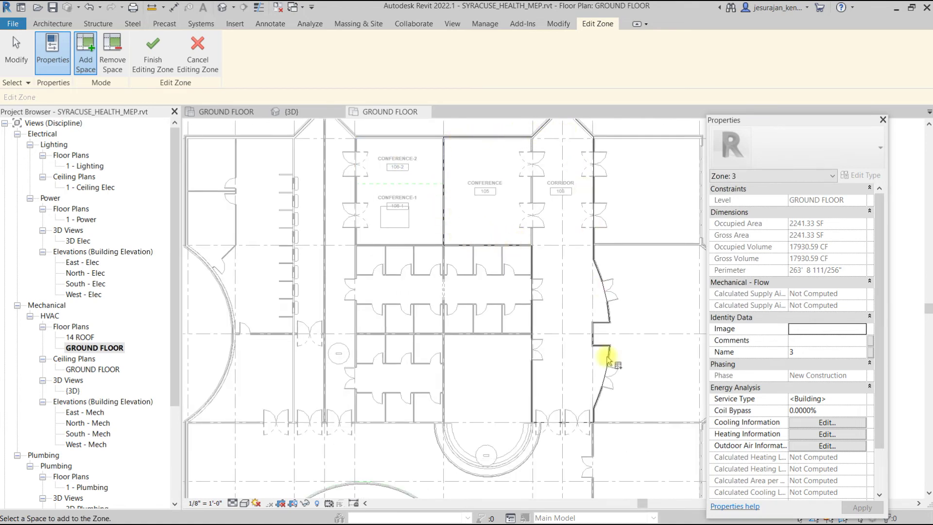
pyautogui.click(158, 57)
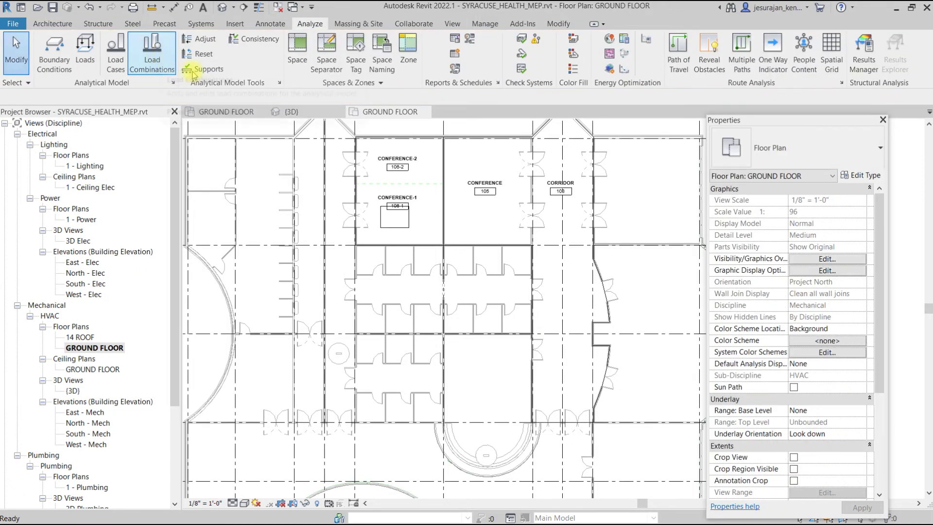
pyautogui.click(513, 197)
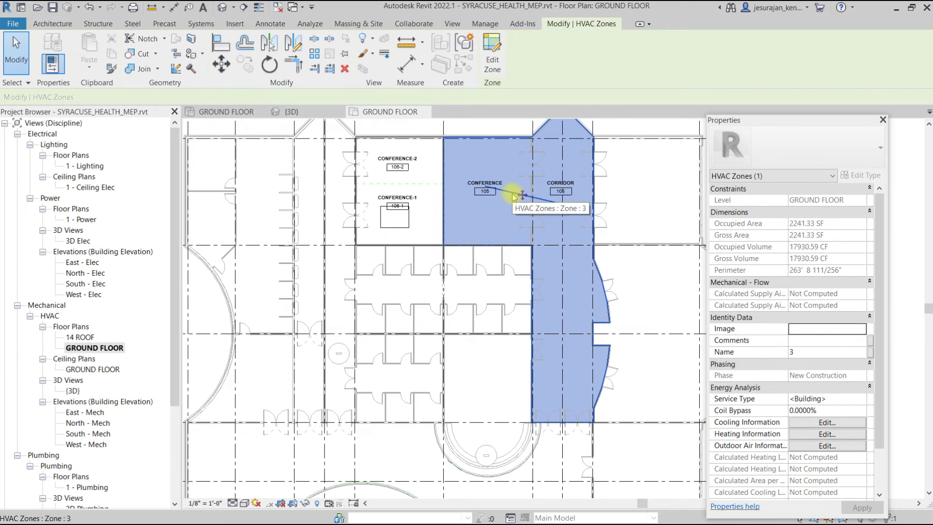
pyautogui.scroll(-3, 752, 252)
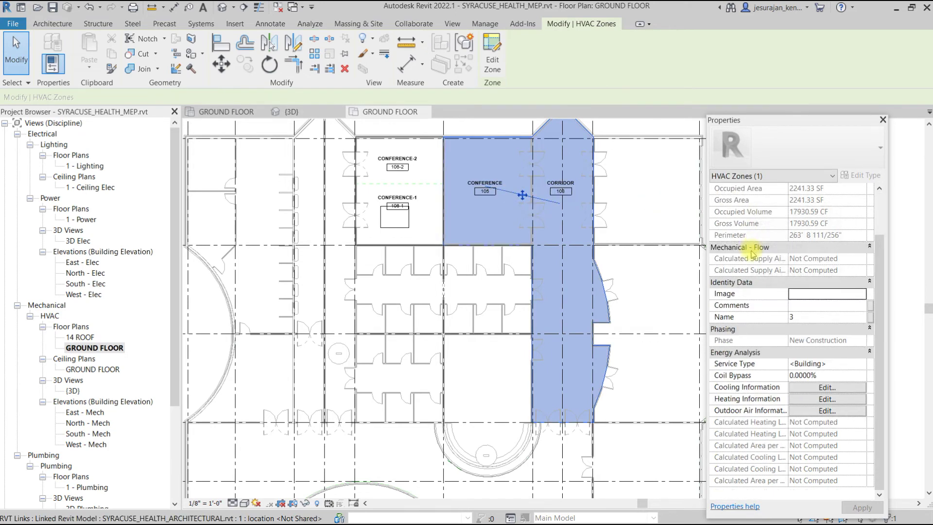
pyautogui.scroll(3, 752, 252)
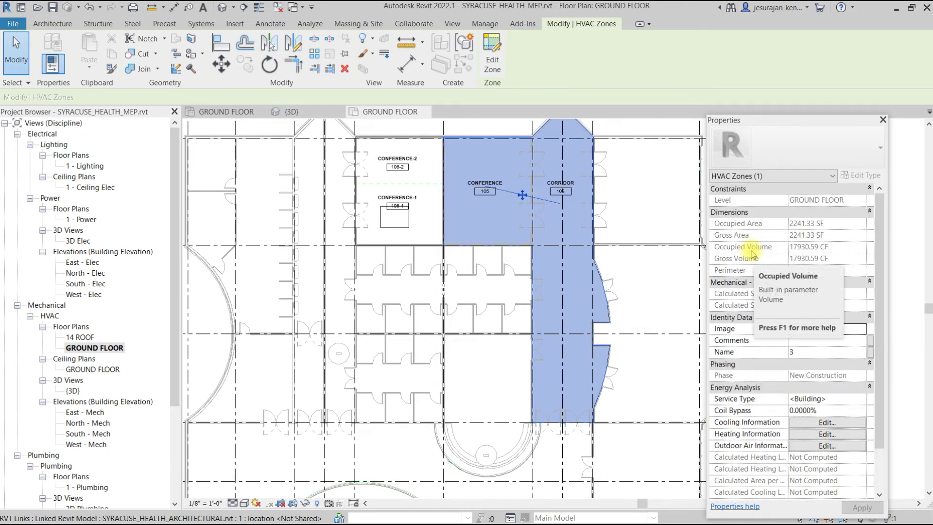
pyautogui.click(609, 130)
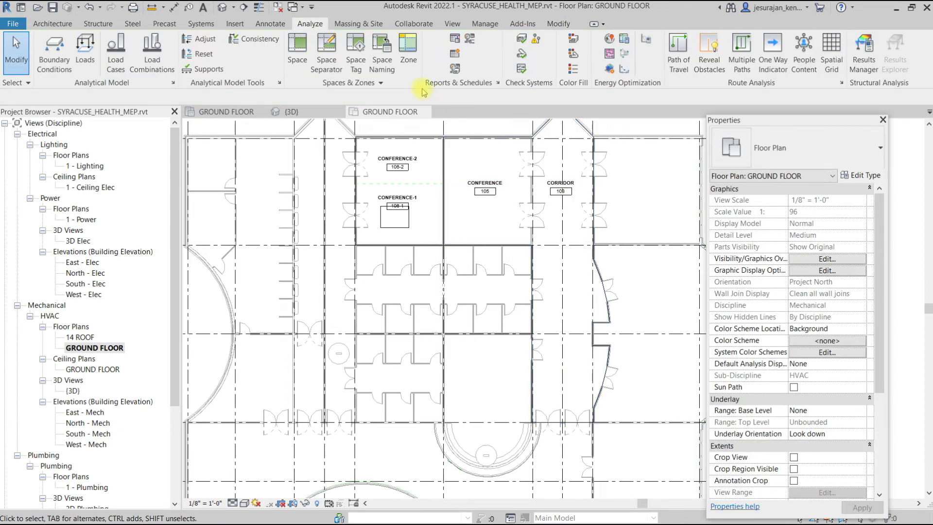
# Edit the zone shared by CONFERENCE 105 and CORRIDOR 103, removing the CONFERENCE 105 space from it
pyautogui.click(519, 189)
pyautogui.click(493, 68)
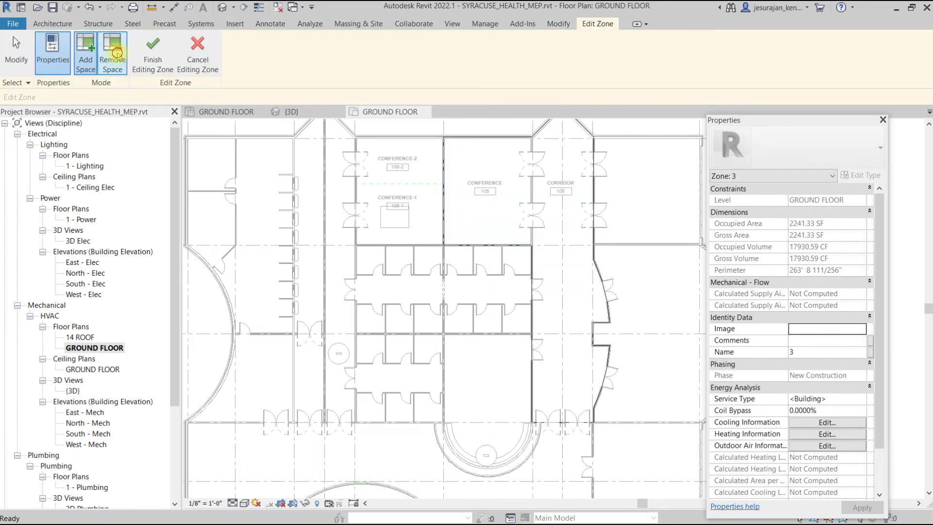
pyautogui.click(116, 57)
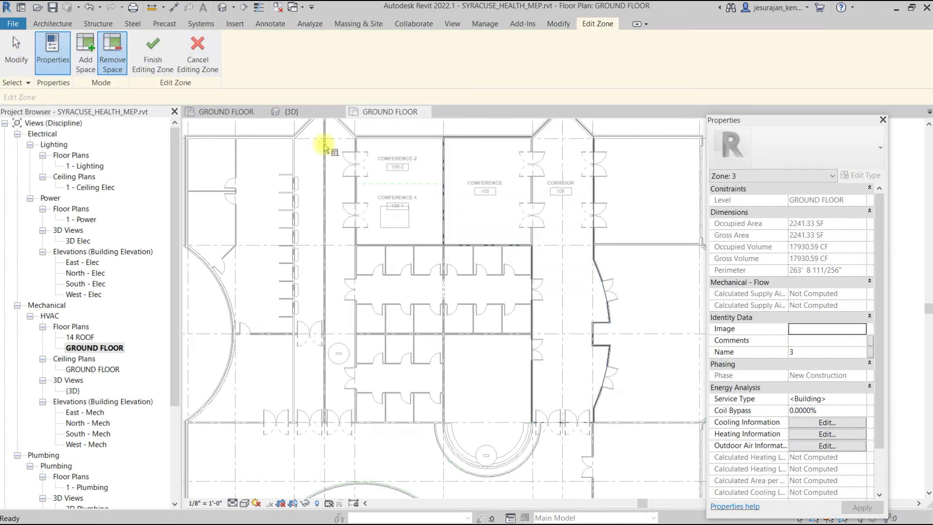
pyautogui.click(490, 191)
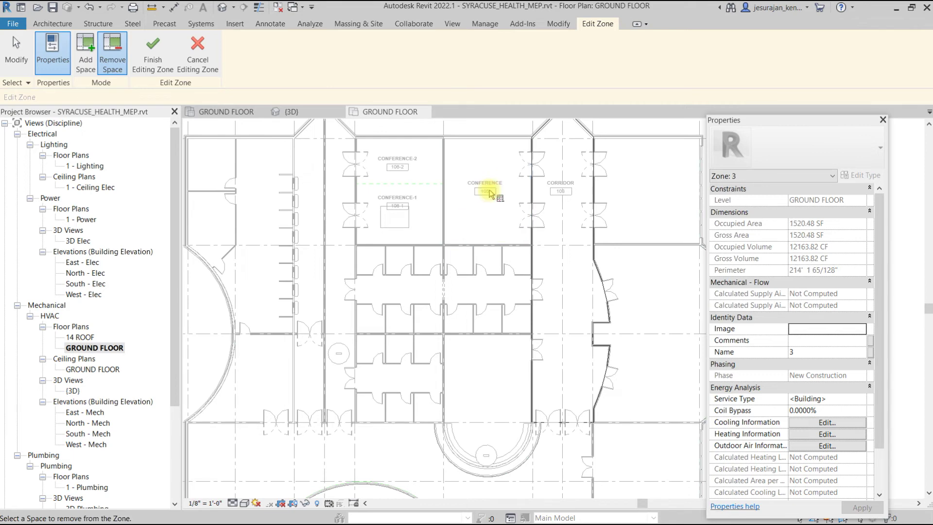
pyautogui.click(156, 57)
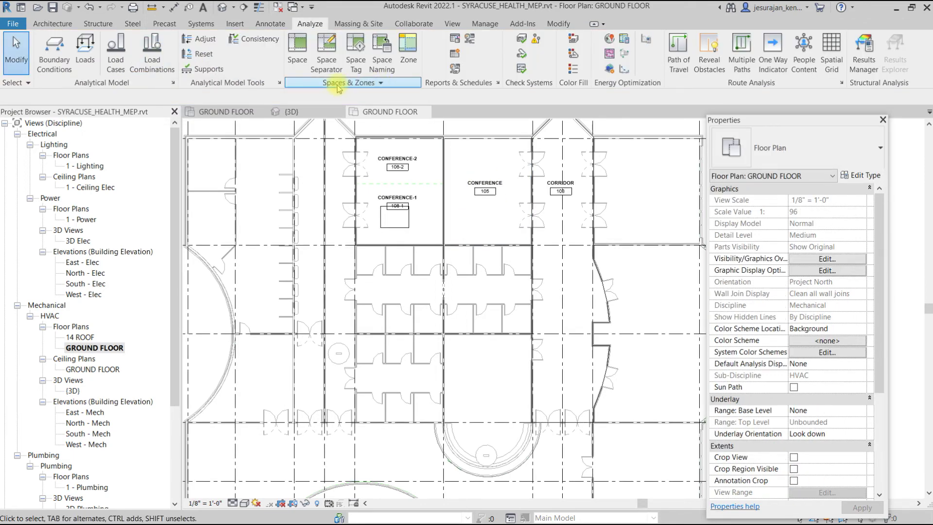
# View the Area and Volume Computations settings, including the area schemes, and close them without changes
pyautogui.click(381, 83)
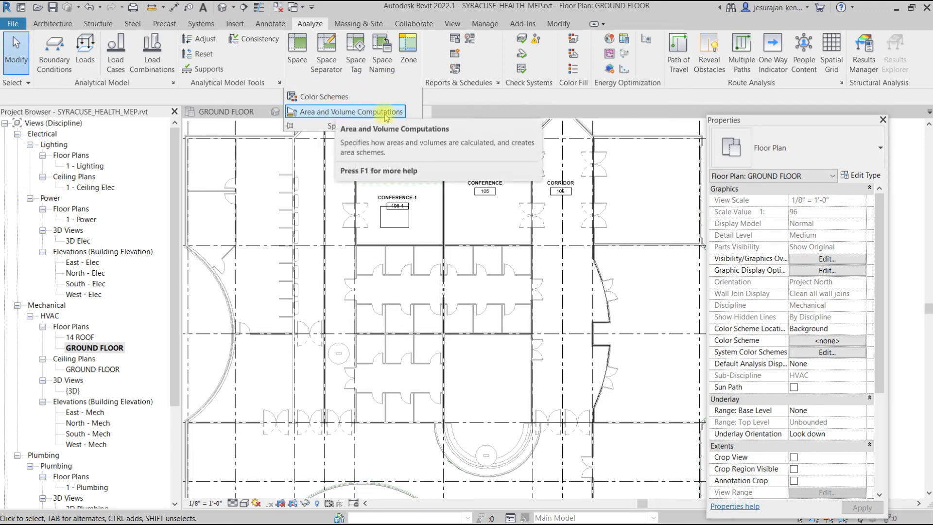
pyautogui.click(384, 115)
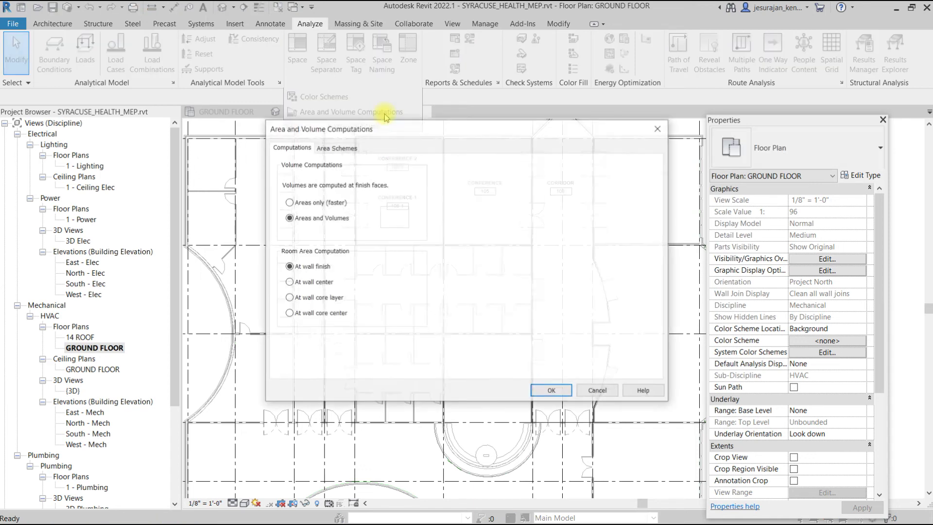
pyautogui.click(329, 148)
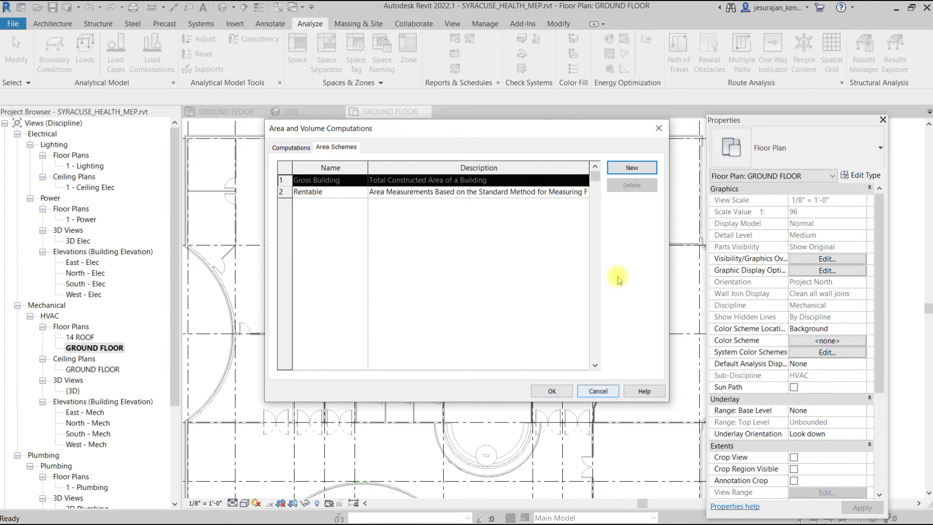
pyautogui.click(658, 128)
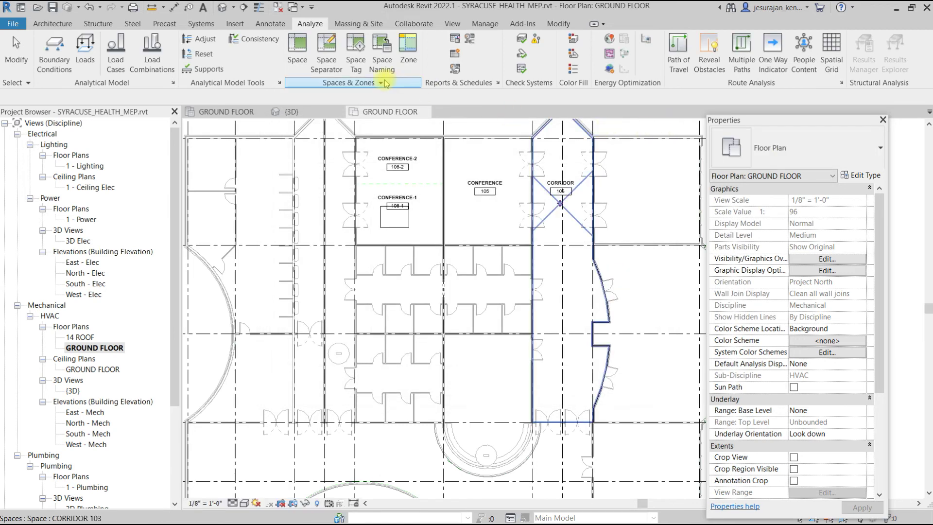
# View the color scheme definition for spaces, including the list of scheme categories, and close it without changes
pyautogui.click(382, 83)
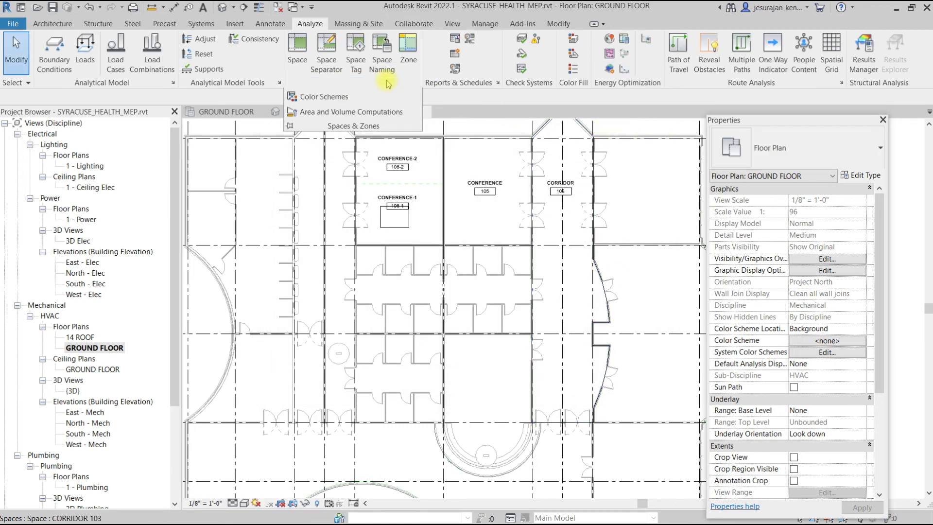
pyautogui.click(328, 97)
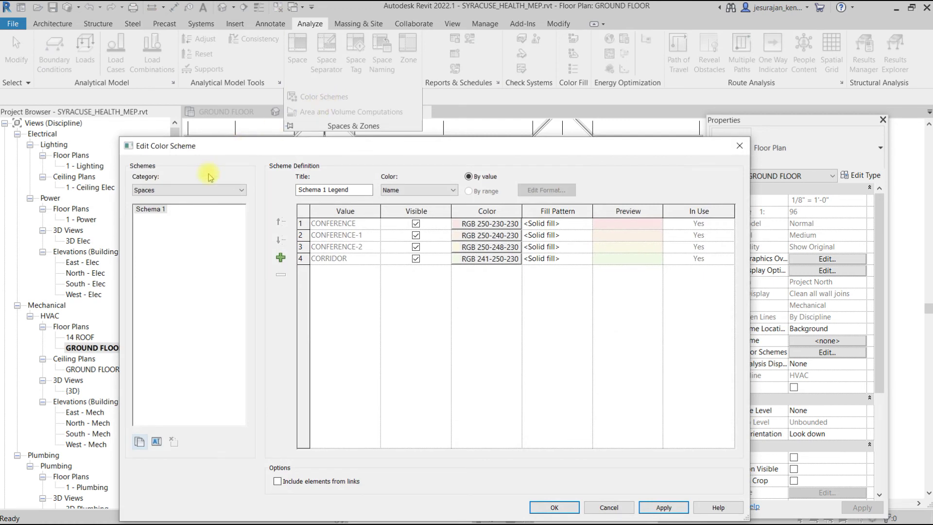
pyautogui.click(158, 191)
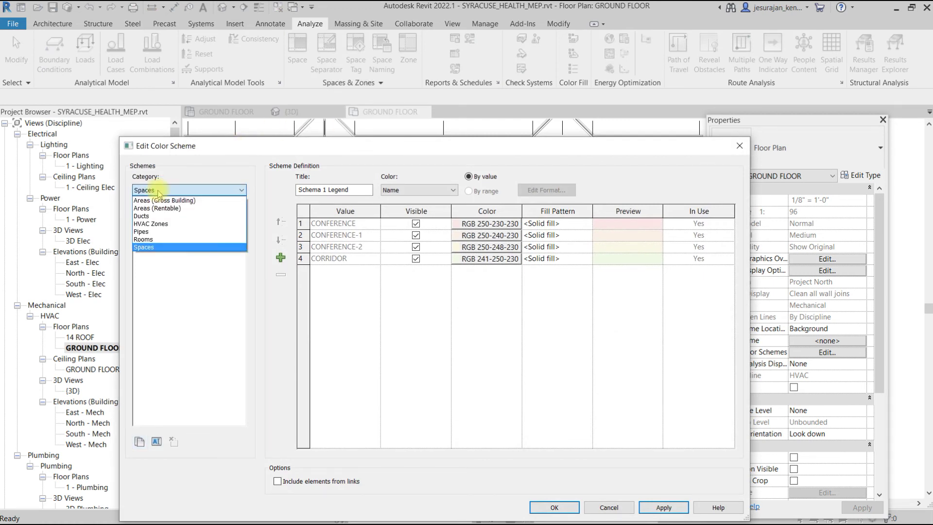
pyautogui.click(158, 191)
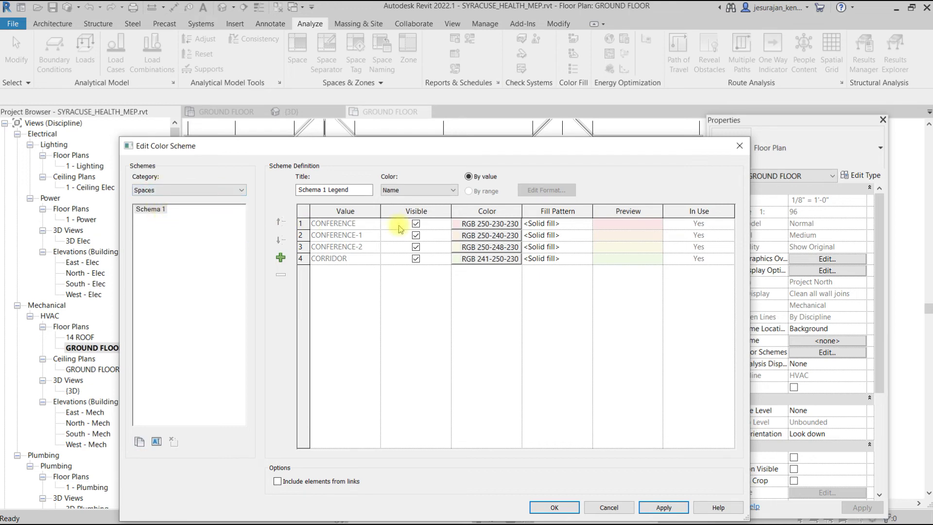
pyautogui.click(739, 146)
# Place a color fill legend beside the ground-floor plan, using space type Spaces and color scheme Schema 1
pyautogui.scroll(-2, 333, 291)
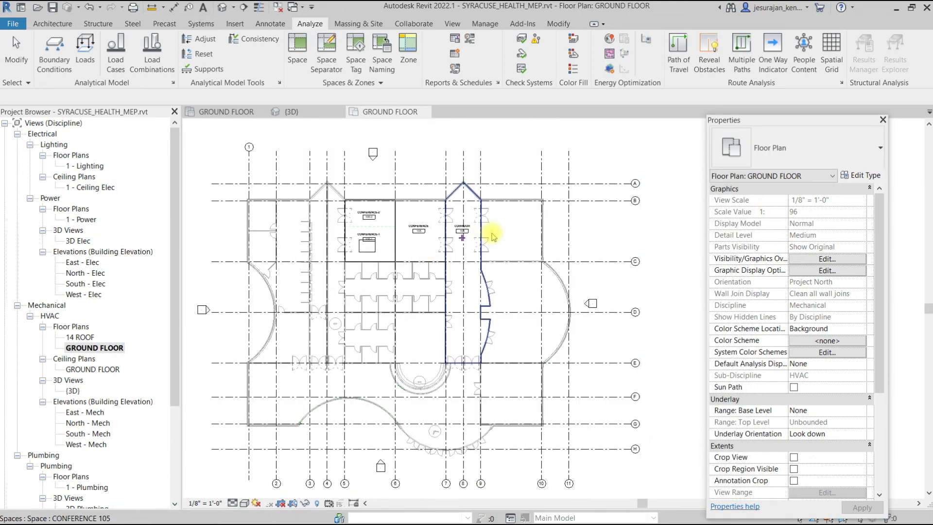
pyautogui.moveTo(491, 175); pyautogui.dragTo(444, 251, button='middle')
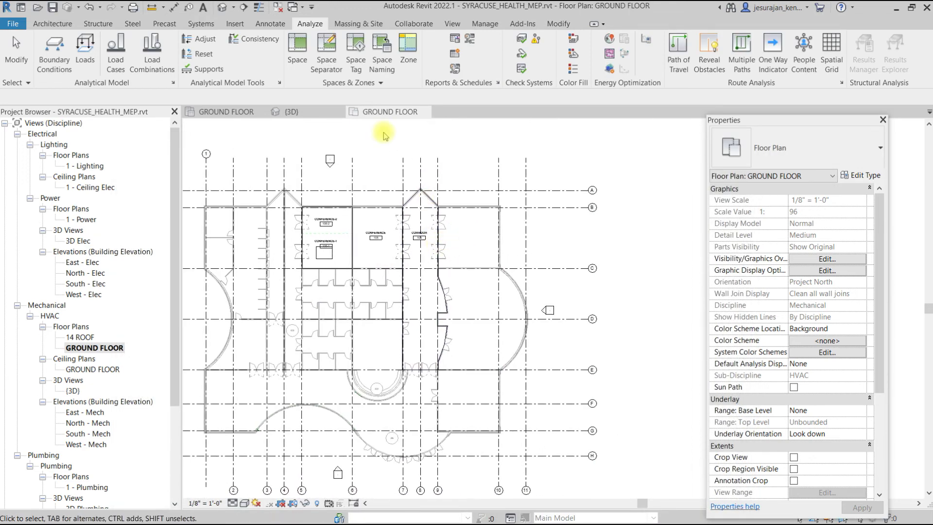
pyautogui.click(268, 26)
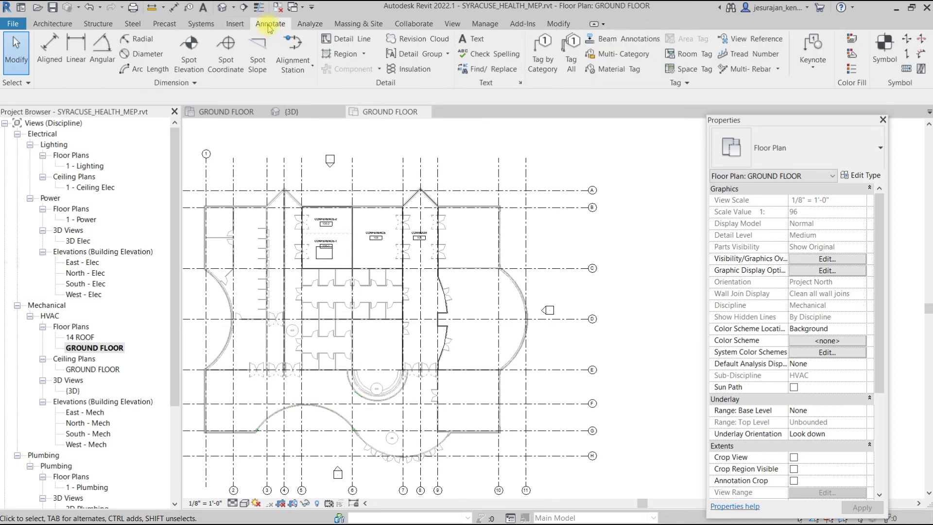
pyautogui.click(849, 72)
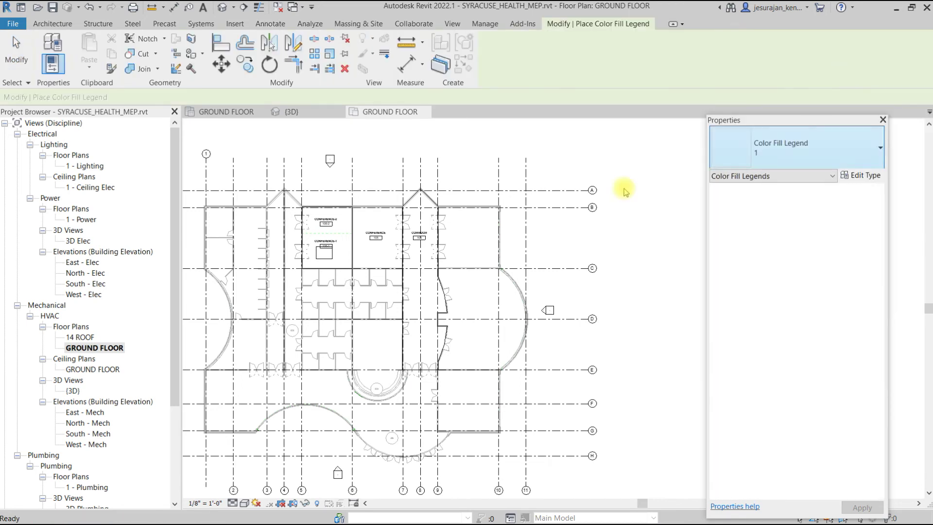
pyautogui.click(620, 230)
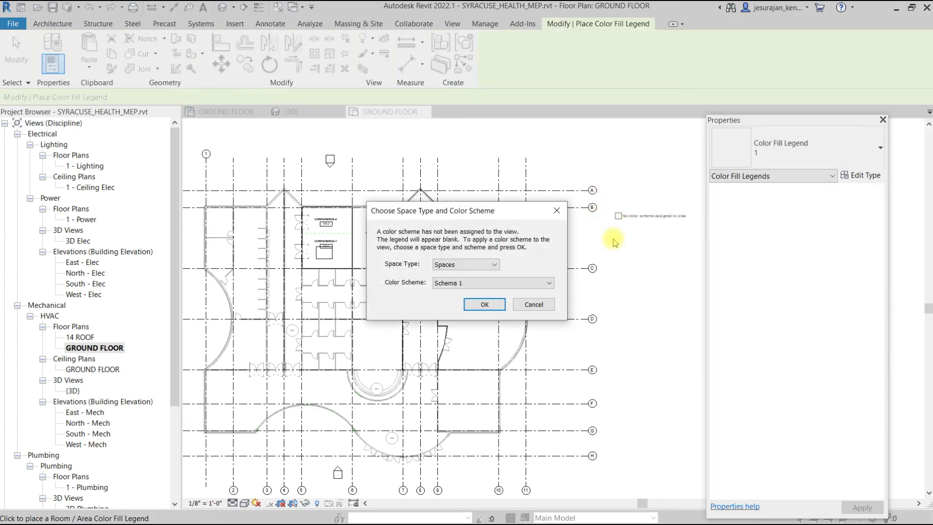
pyautogui.click(481, 304)
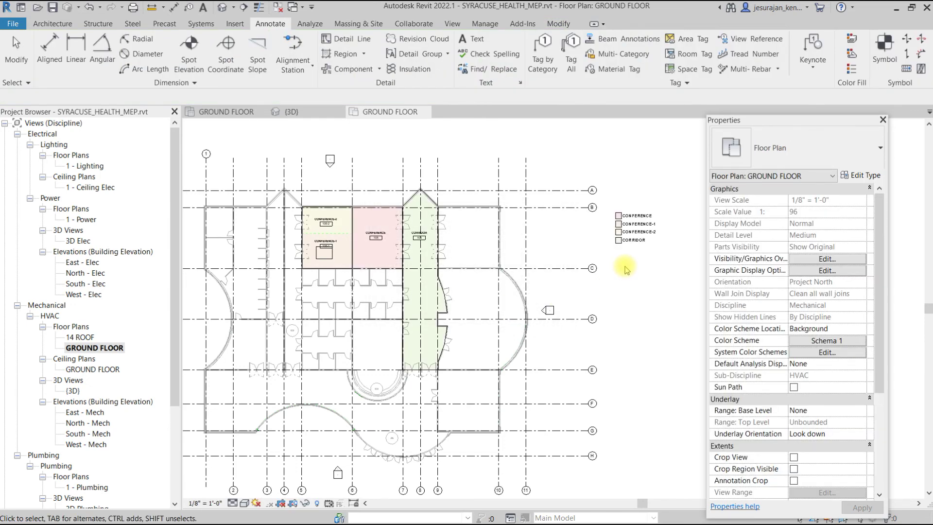
# Move the color fill legend from beside the plan to just above the CONFERENCE and CORRIDOR spaces
pyautogui.scroll(-1, 389, 243)
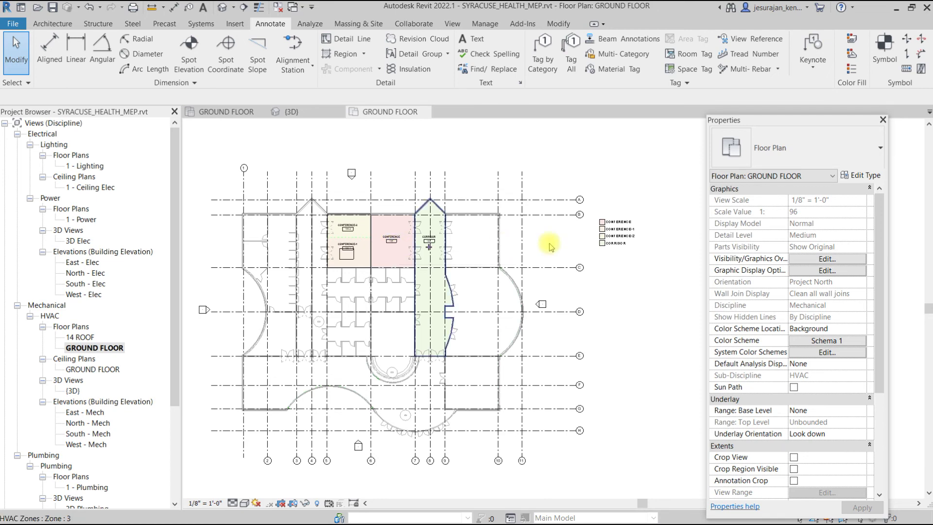
pyautogui.scroll(4, 641, 229)
pyautogui.click(618, 226)
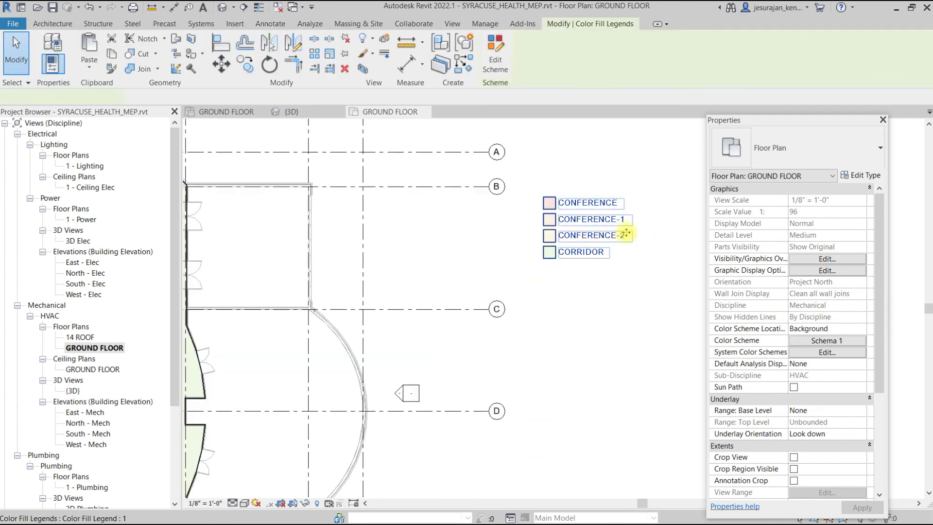
pyautogui.scroll(-3, 629, 231)
pyautogui.moveTo(536, 198); pyautogui.dragTo(339, 165)
pyautogui.scroll(2, 338, 166)
pyautogui.scroll(2, 354, 179)
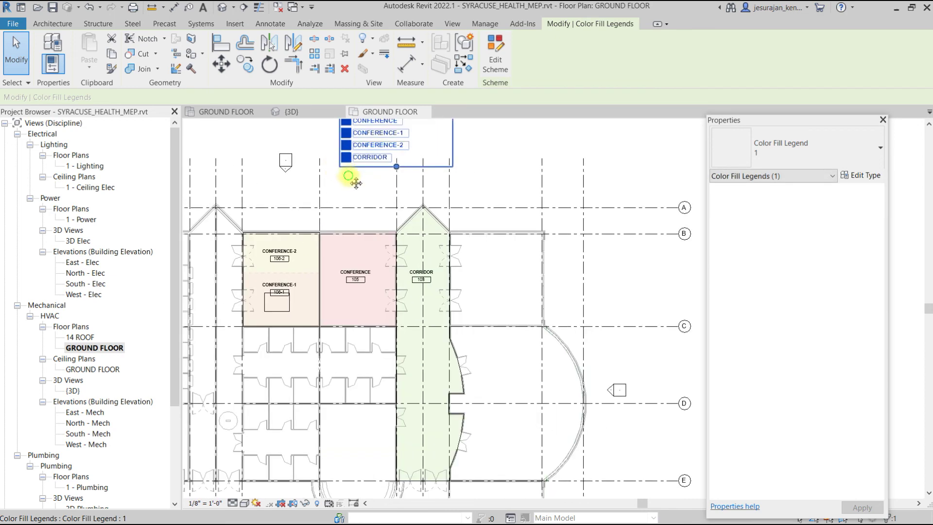
# Review the color fill legend's Schema 1 colors and fill patterns, cancel without changes, and deselect the legend
pyautogui.click(495, 53)
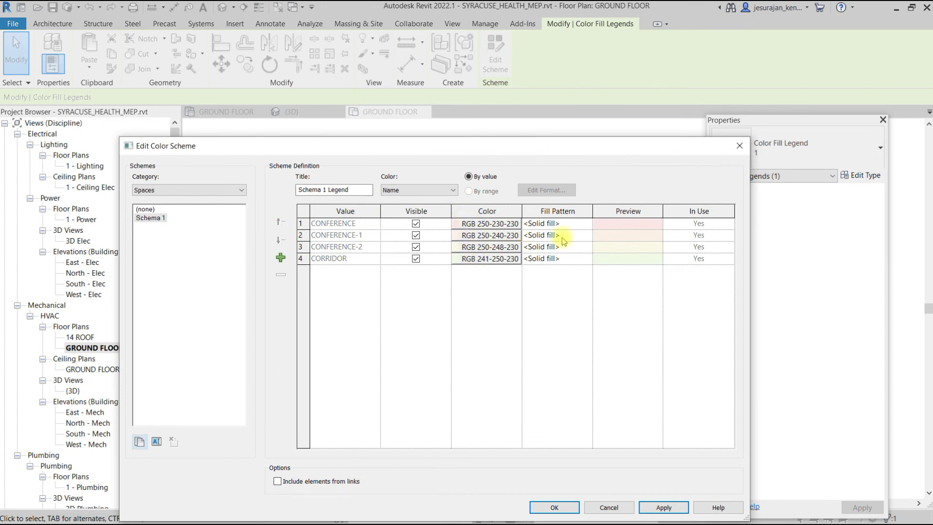
pyautogui.click(609, 506)
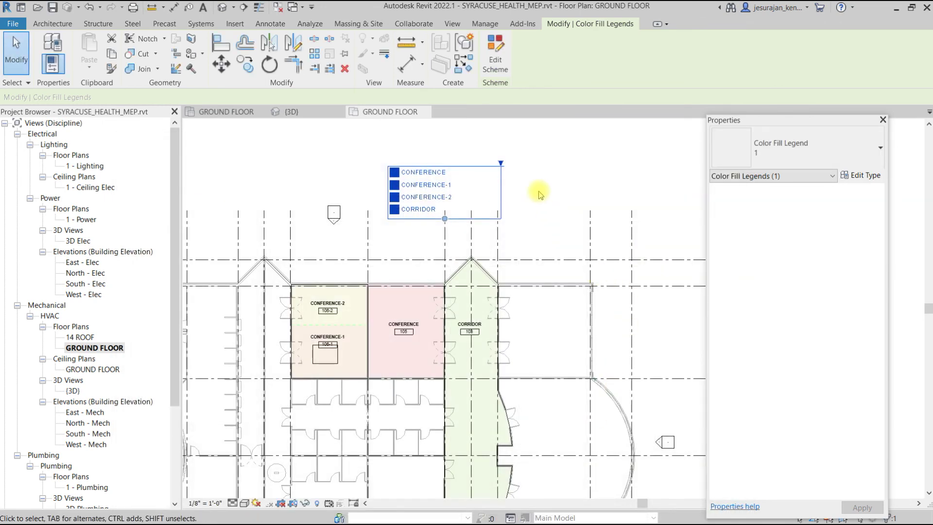
pyautogui.click(538, 180)
pyautogui.moveTo(527, 210); pyautogui.dragTo(532, 170, button='middle')
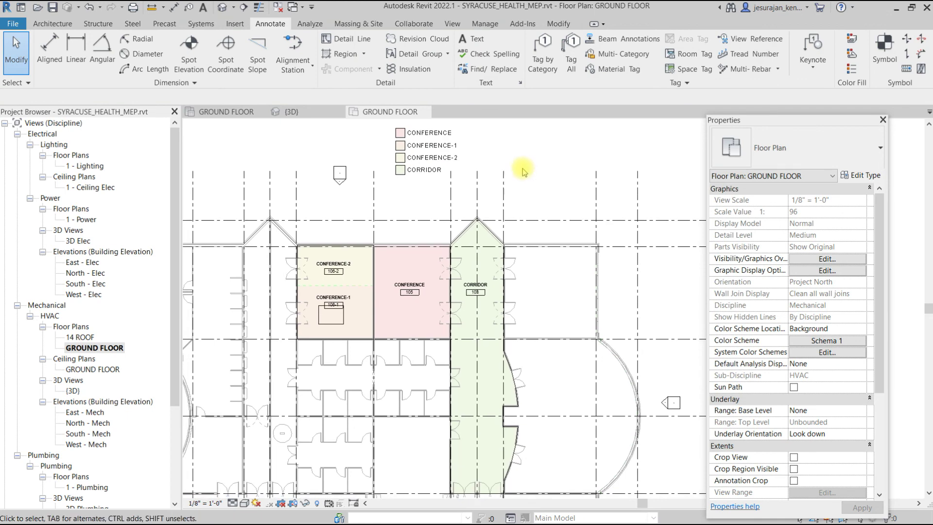
pyautogui.click(311, 24)
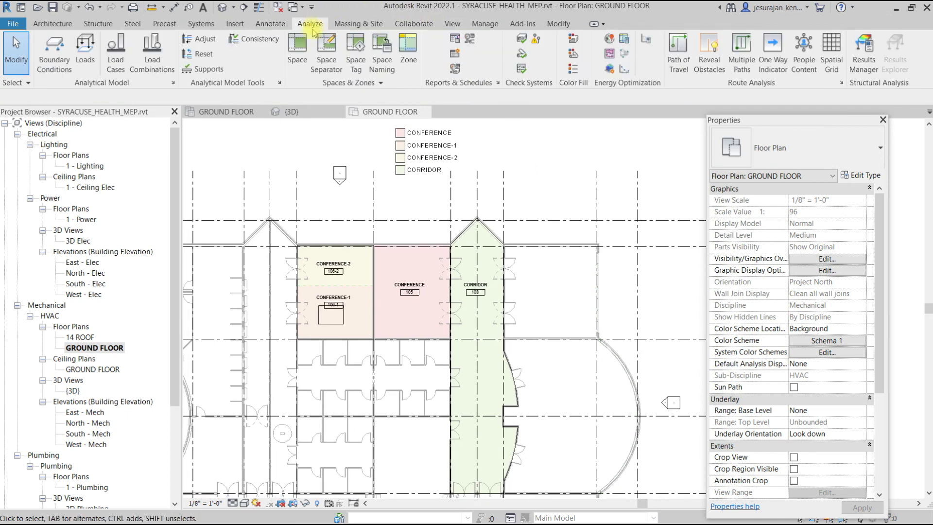